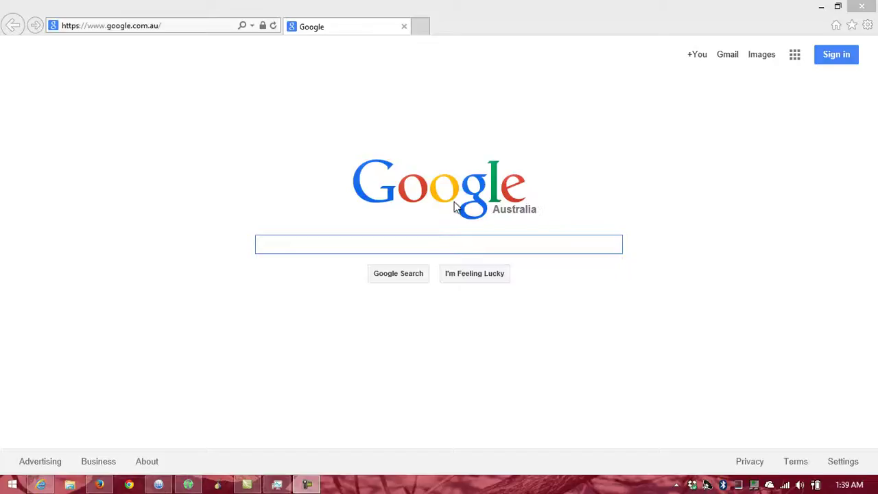
Open the website kongregate.com in the browser in place of the Google page.
left_click(217, 148)
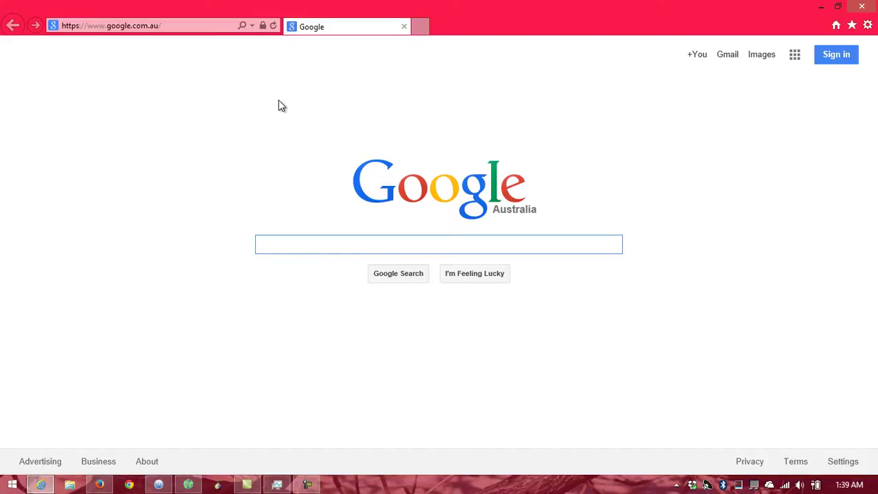
left_click(192, 27)
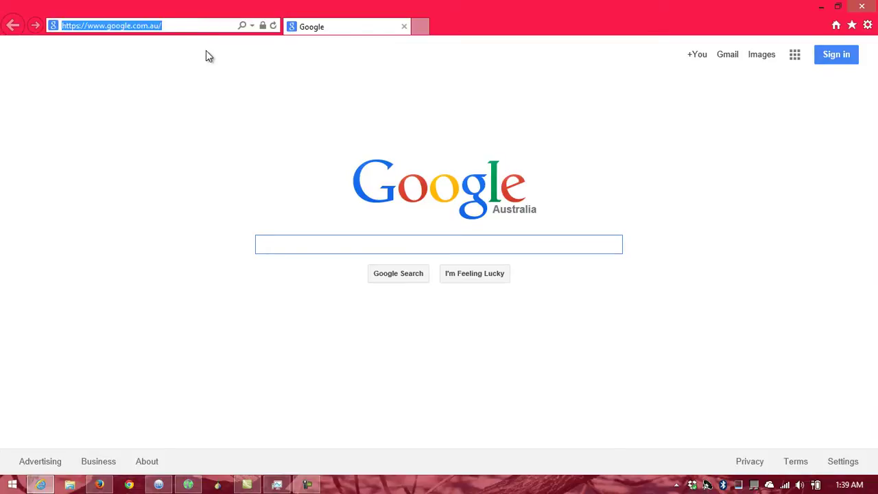
type("kongregate.com/")
key("Return")
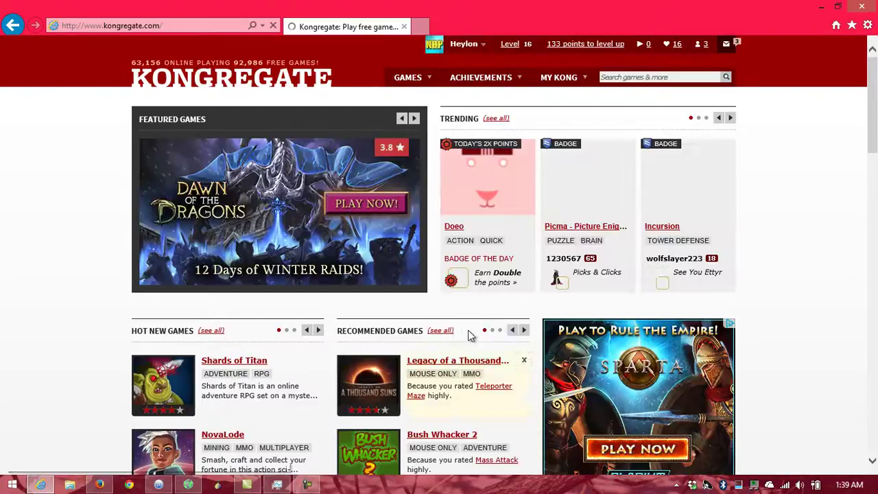
Search Kongregate's games for "Cyclo" and open CycloManiacs 2 by turboNuke.
left_click(644, 77)
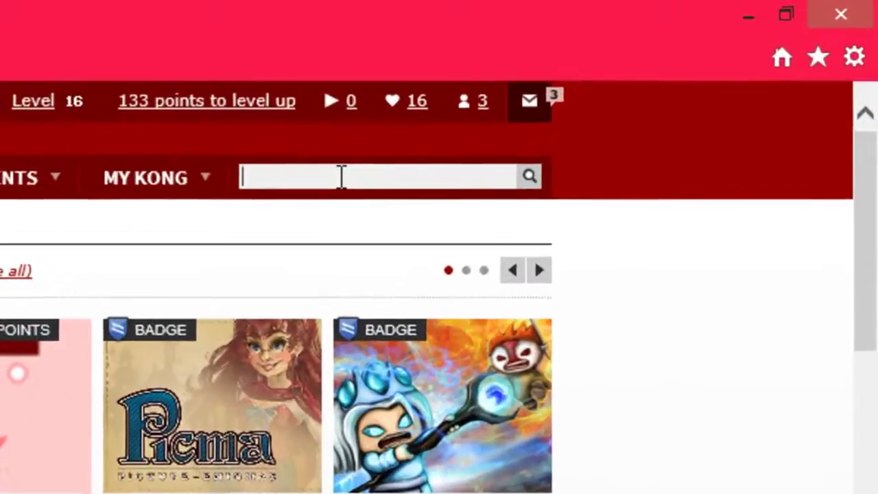
type("Cyc")
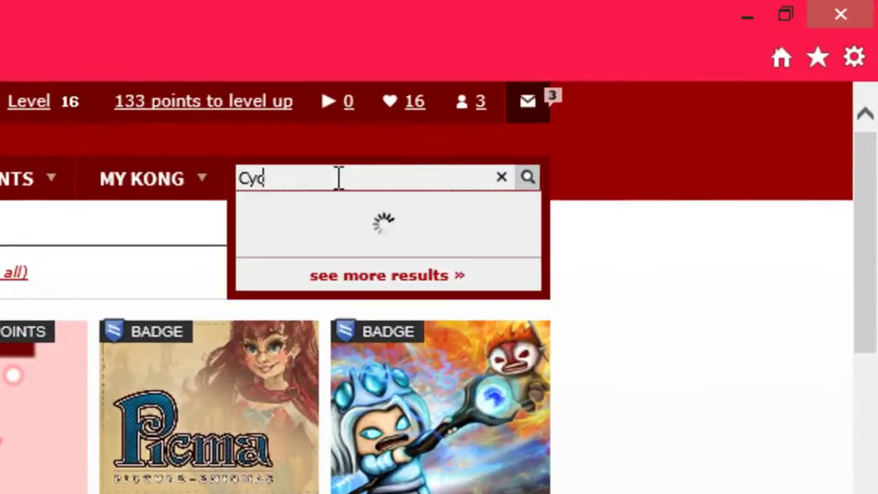
type("lo")
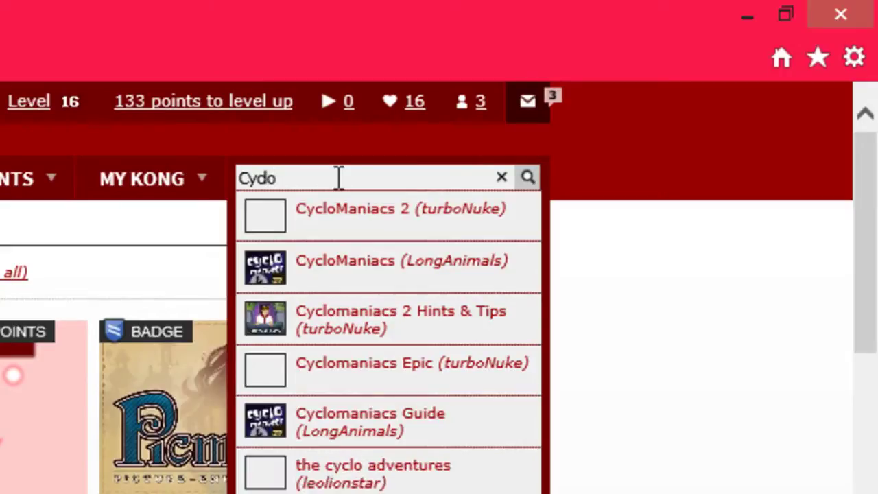
left_click(357, 213)
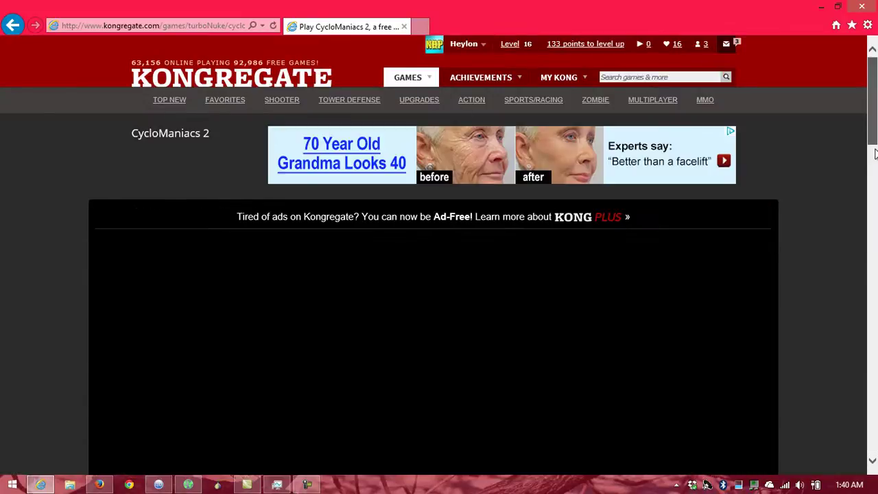
Get past the pre-game advertisement and enlarge the page so the whole game area fills the view.
left_click_drag(874, 128, 874, 152)
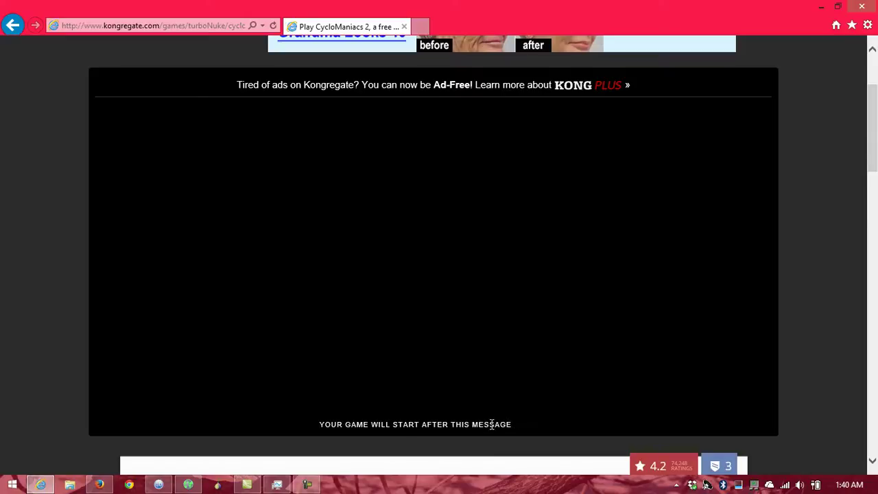
left_click(523, 425)
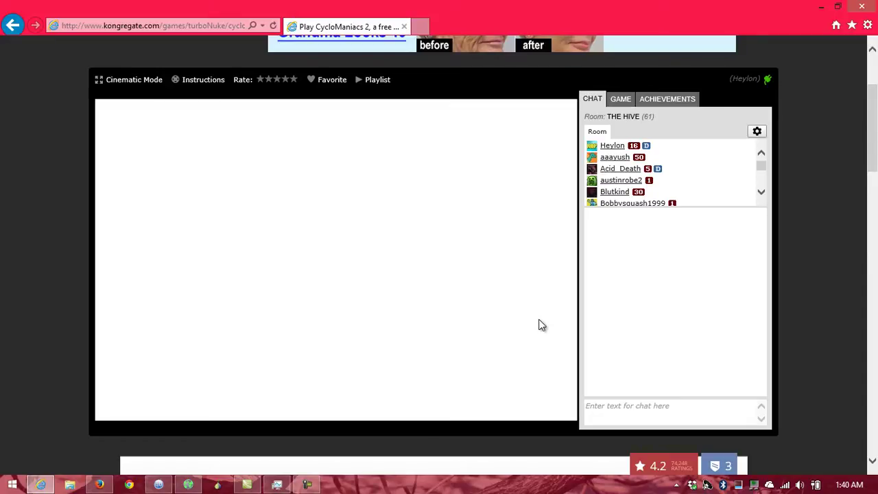
key("ctrl+plus")
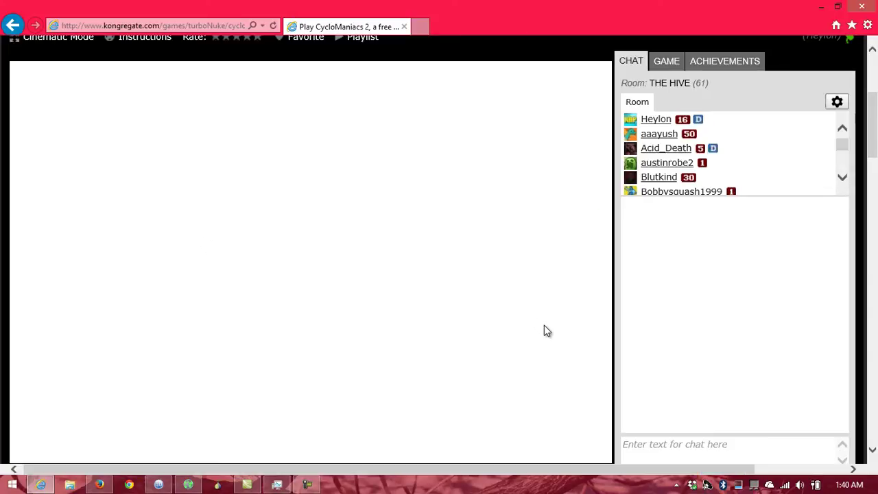
left_click_drag(620, 470, 573, 477)
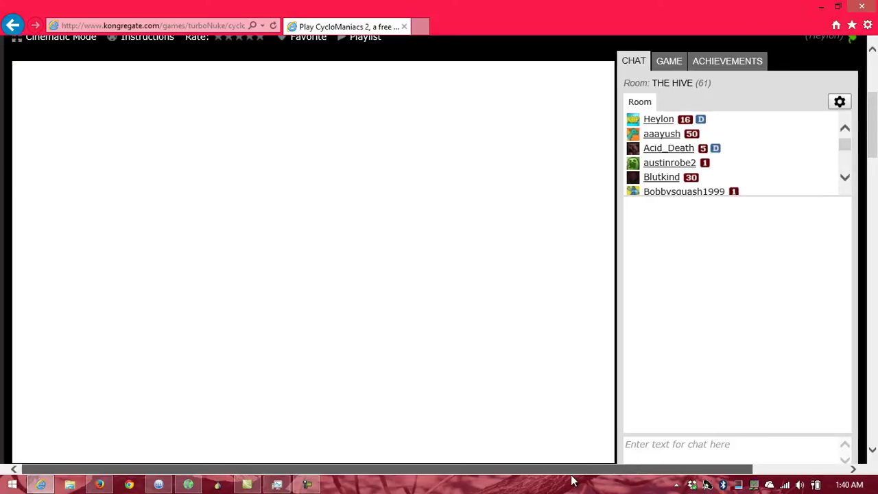
left_click_drag(874, 109, 874, 117)
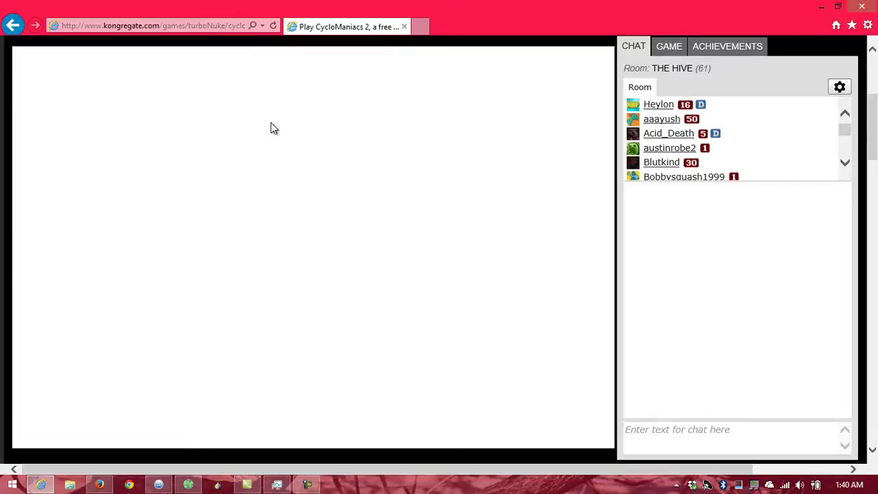
Continue past the loading and intro screens and start playing CycloManiacs 2 from its title screen.
right_click(290, 164)
left_click(220, 158)
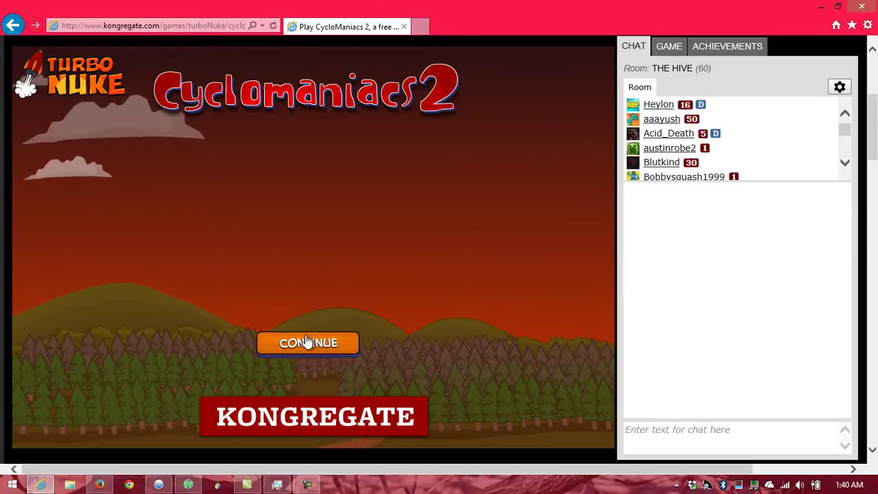
left_click(274, 345)
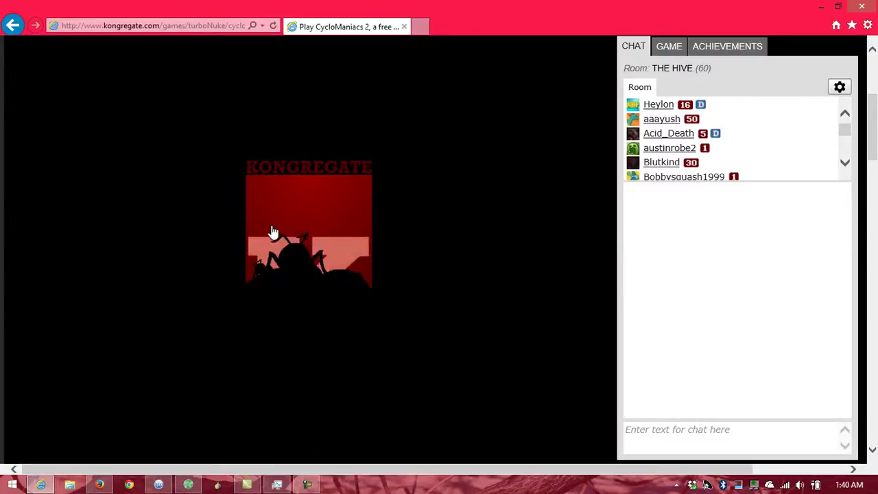
right_click(248, 233)
left_click(690, 284)
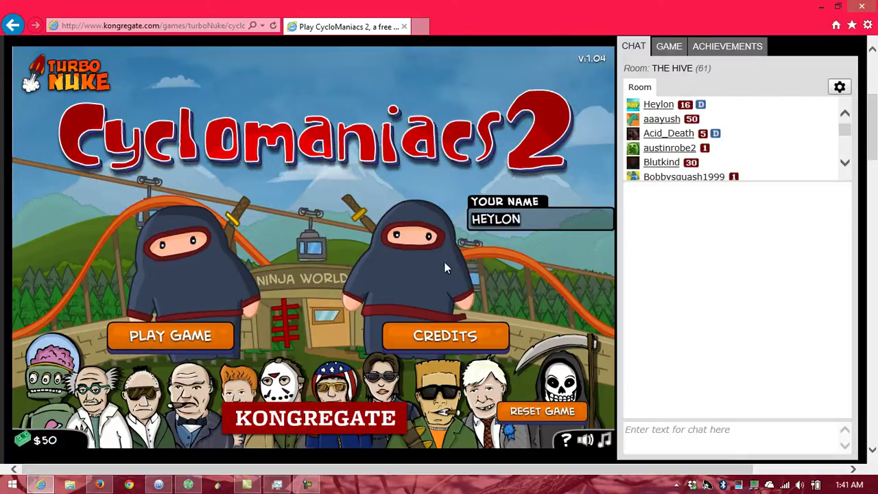
left_click(218, 335)
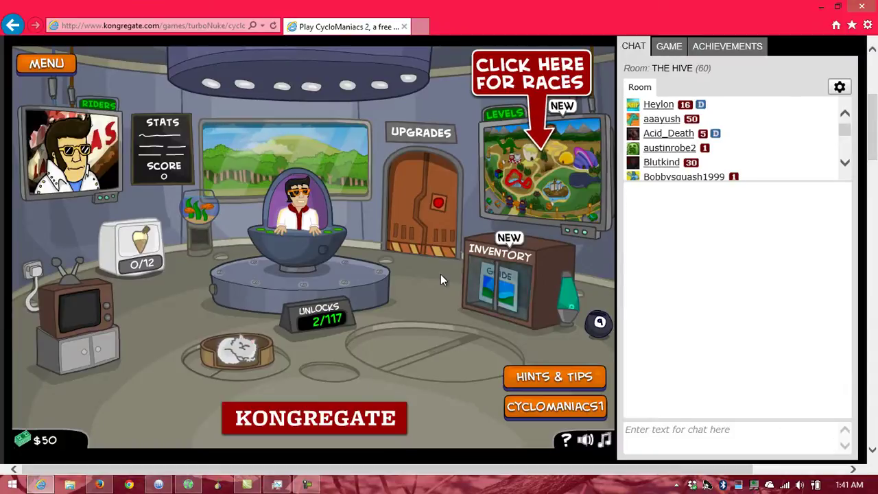
Open the park map of races and start the first race, Meadow Lane.
left_click(531, 165)
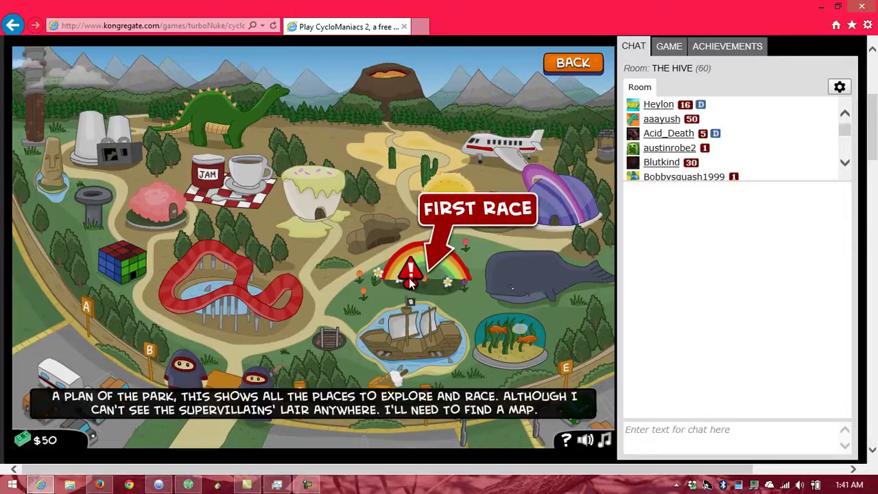
left_click(455, 219)
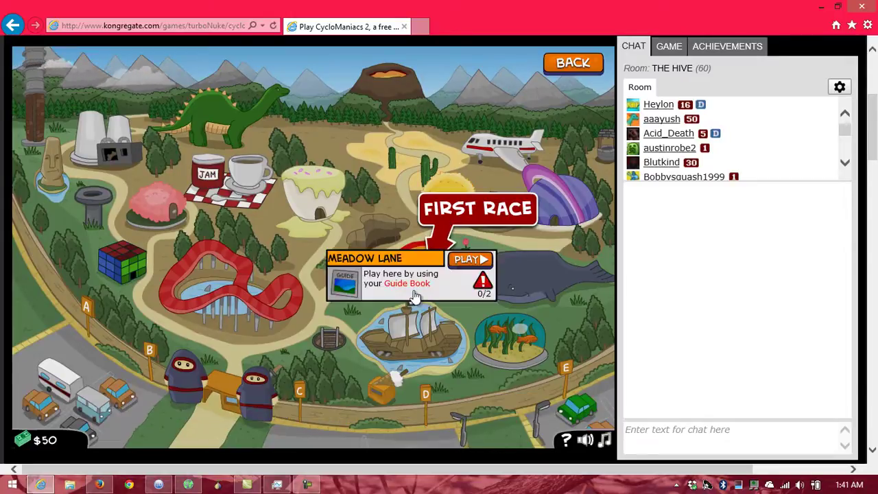
left_click(466, 261)
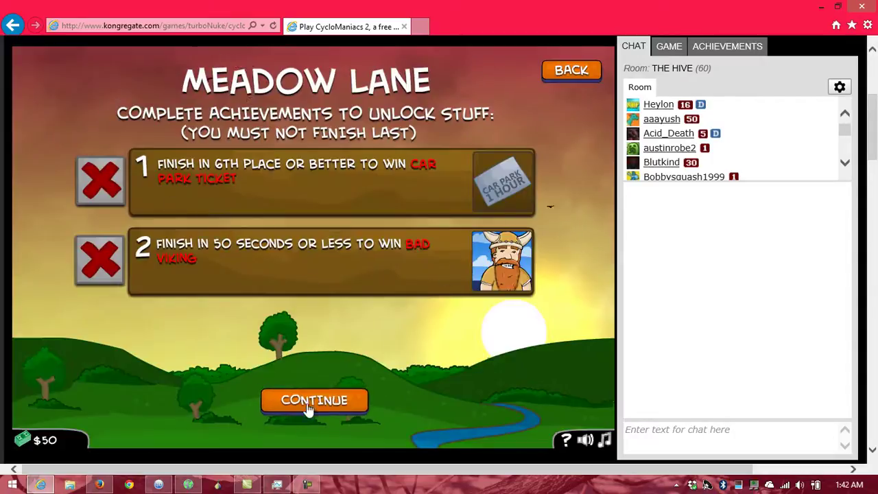
left_click(309, 403)
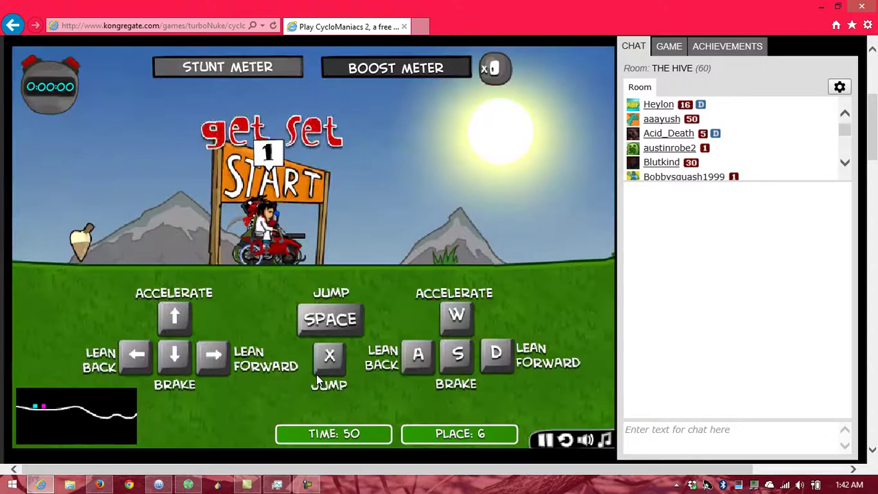
Race Meadow Lane through to the finish, accelerating over the hills, leaning back for stunts and using the boost earned.
key("Up")
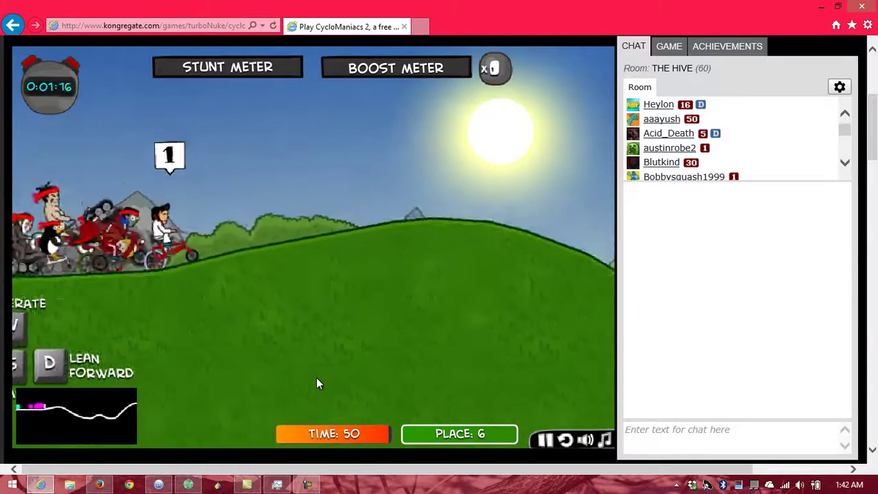
key("Left")
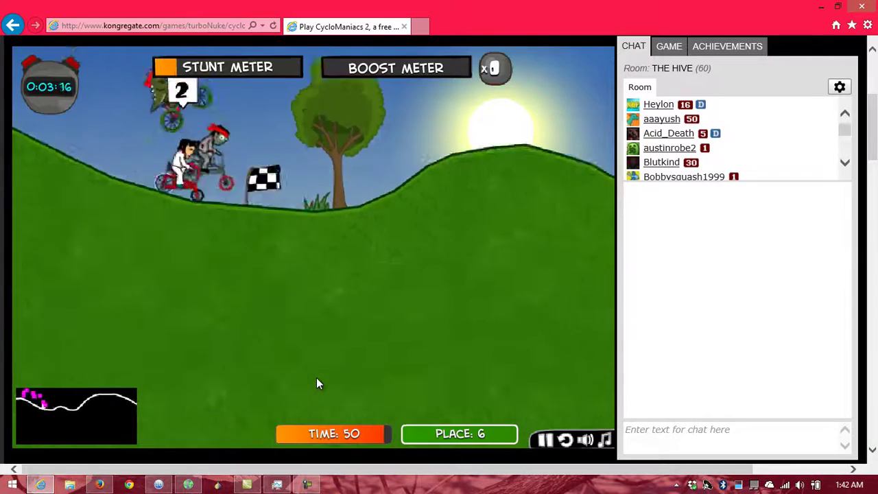
key("Up")
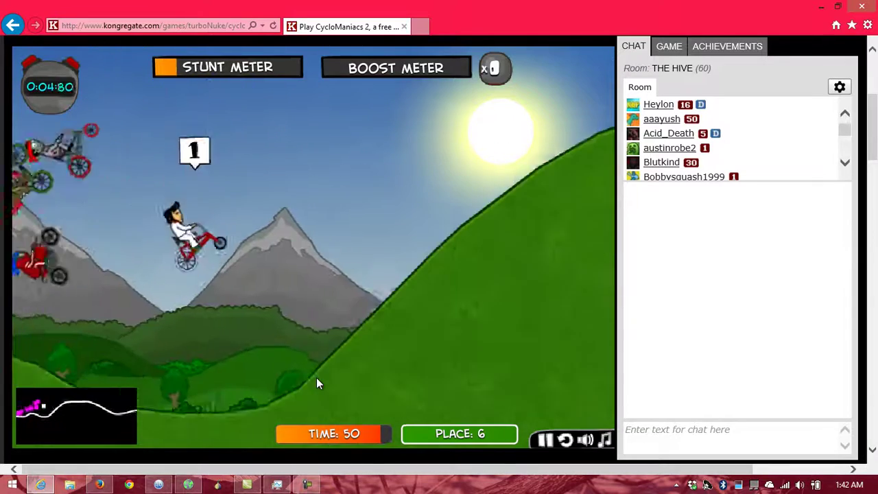
key("Up")
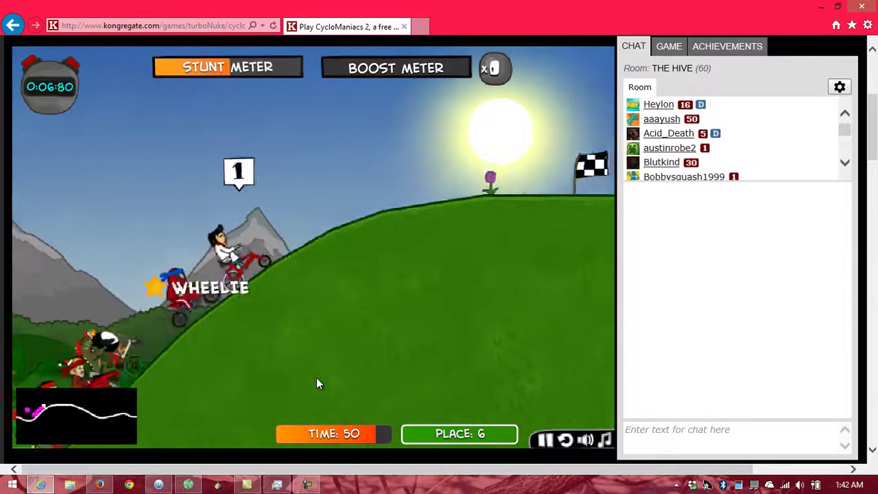
key("Up")
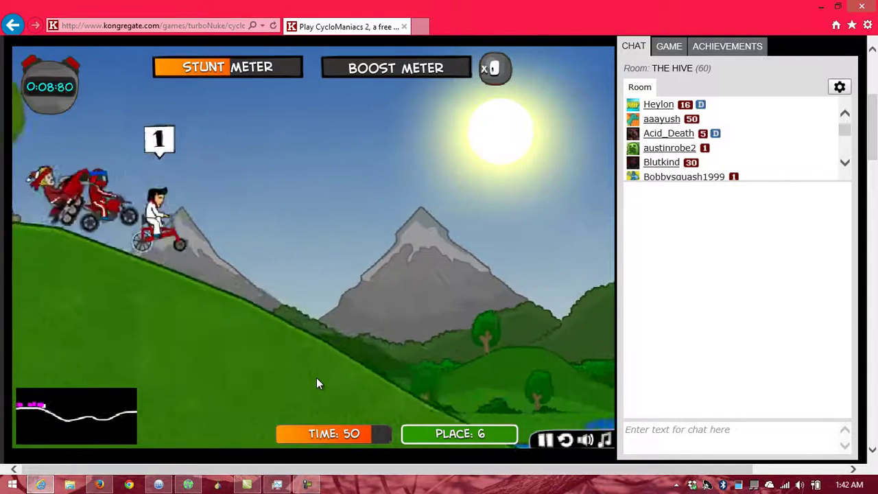
key("Up")
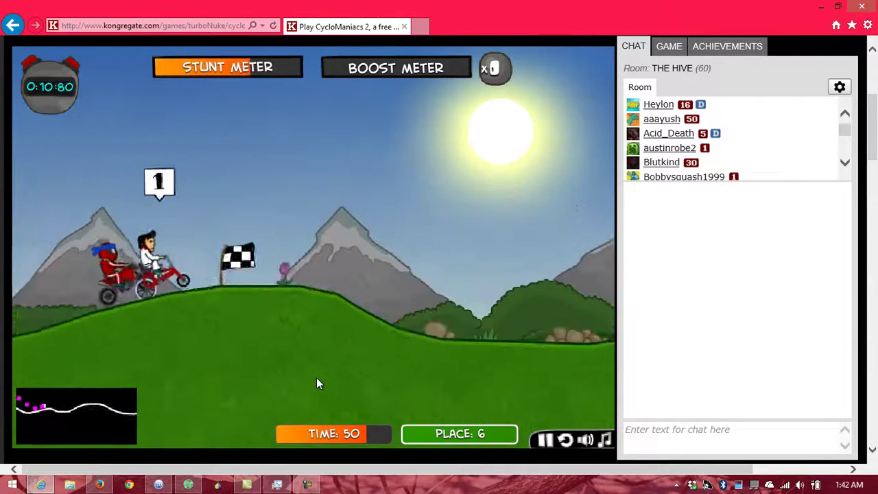
key("Up")
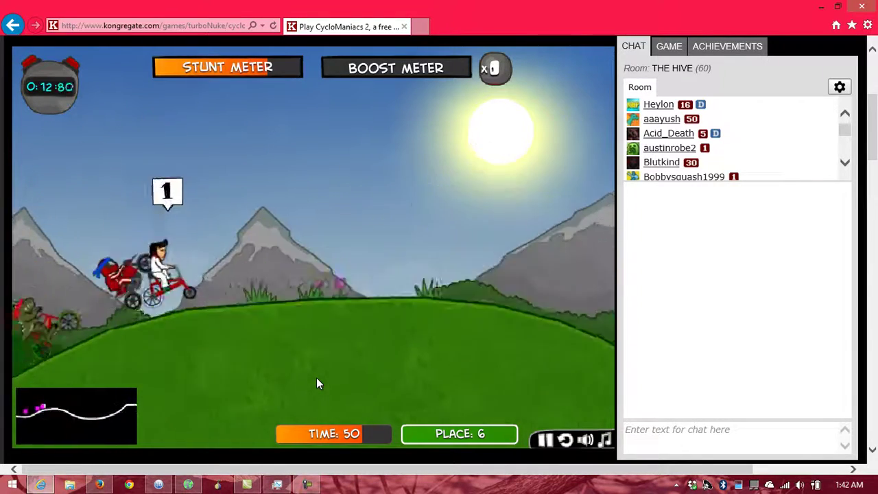
key("Up")
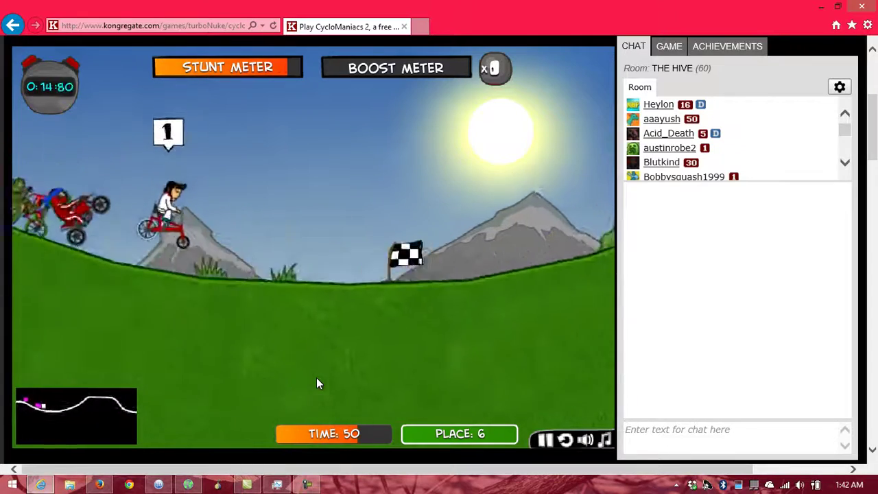
key("Up")
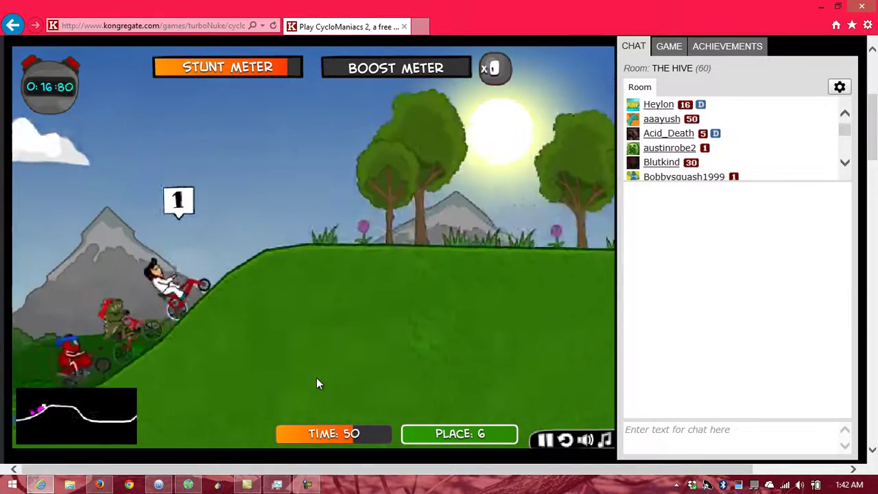
key("Up")
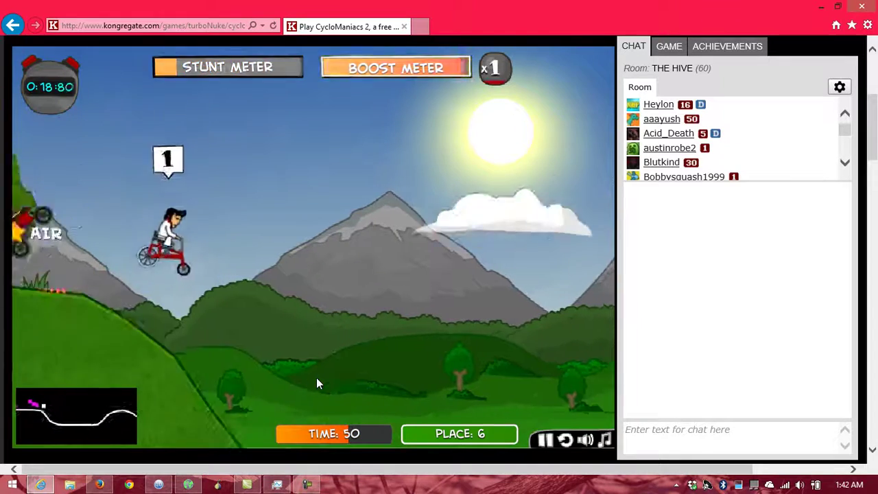
key("Up")
key("x")
key("Up")
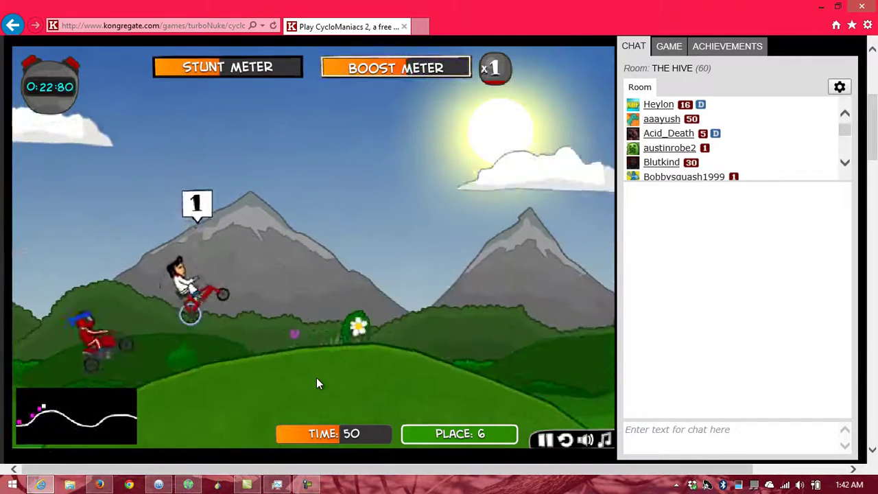
key("Up")
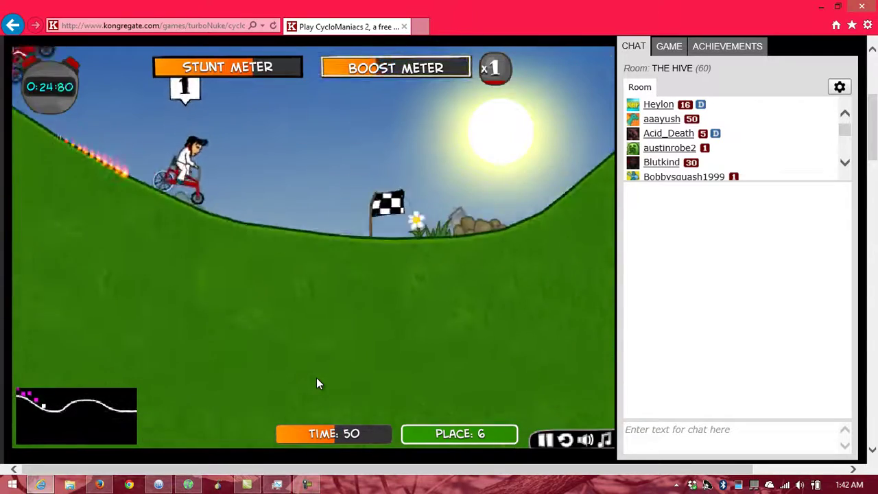
key("Up")
key("x")
key("Left")
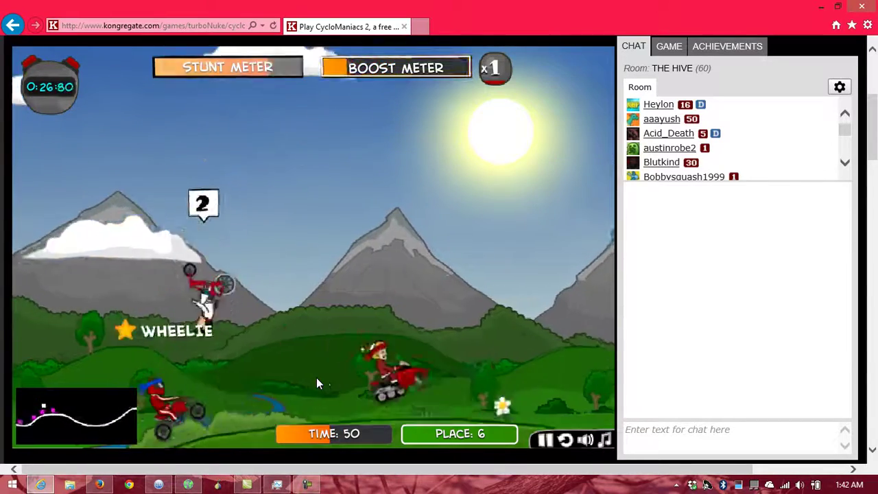
key("Up")
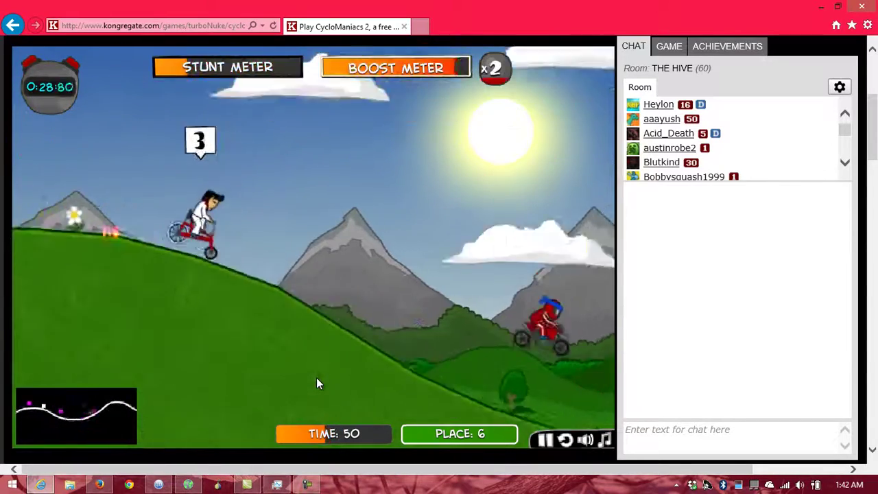
key("Up")
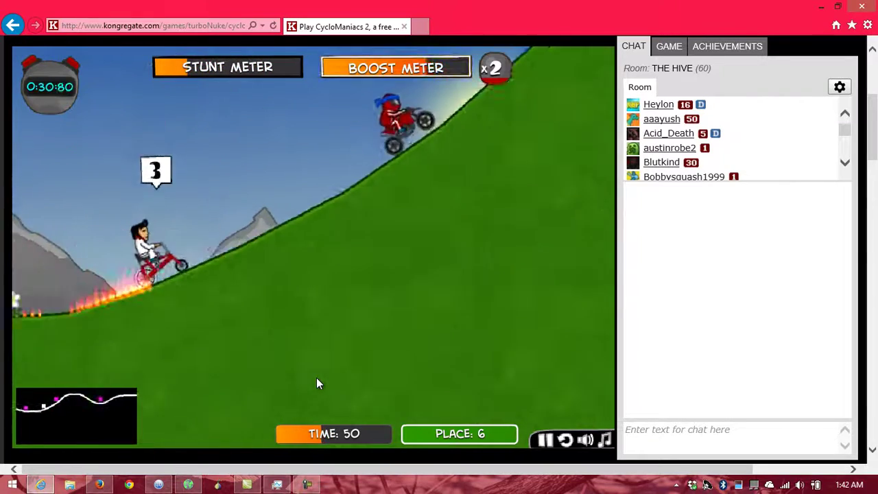
key("Up")
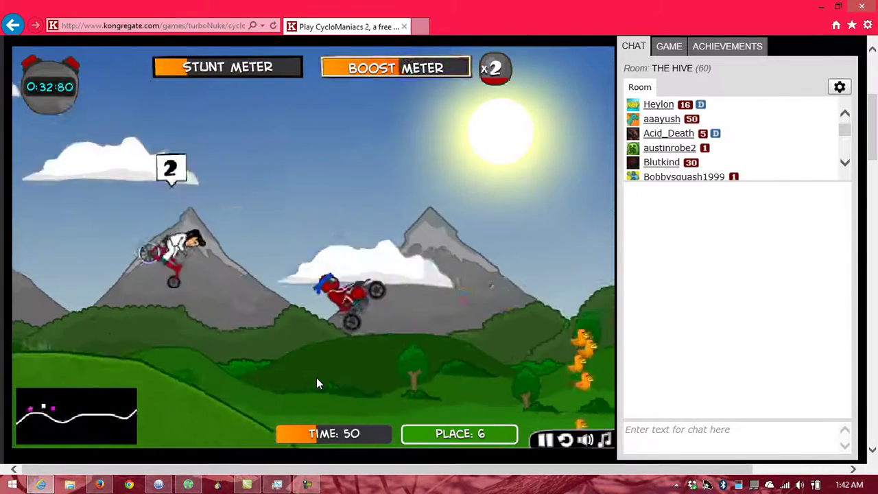
key("Up")
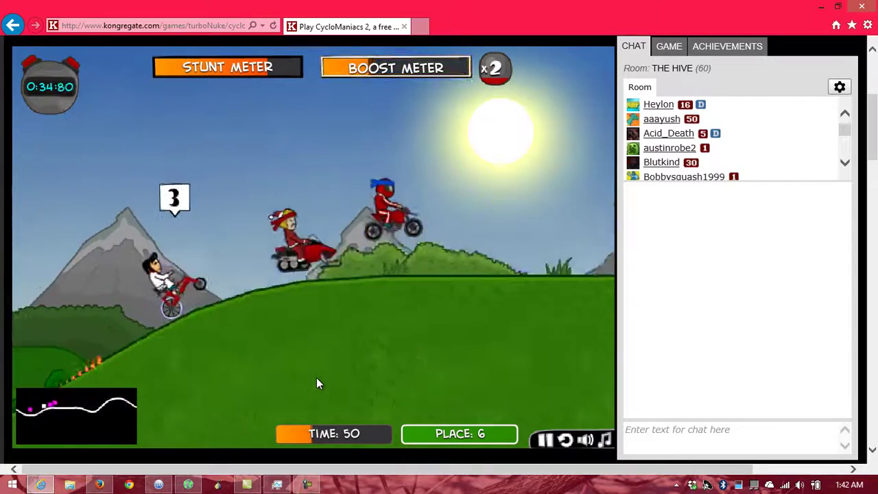
key("Up")
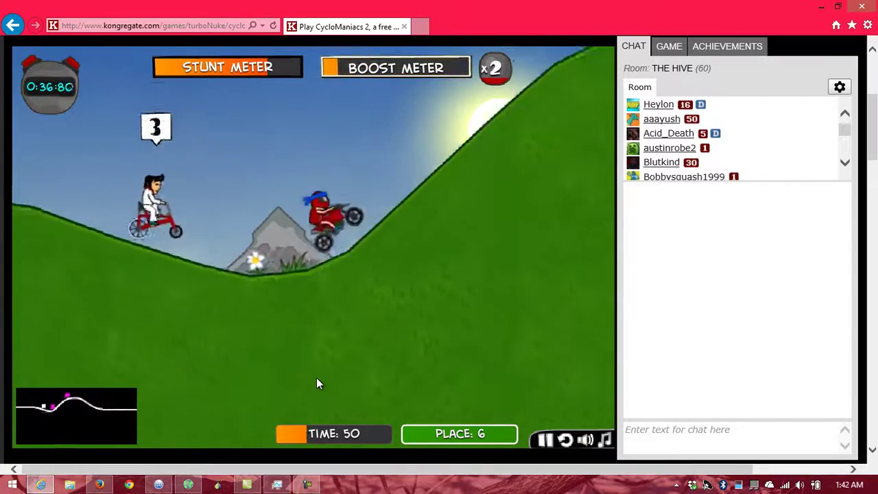
key("x")
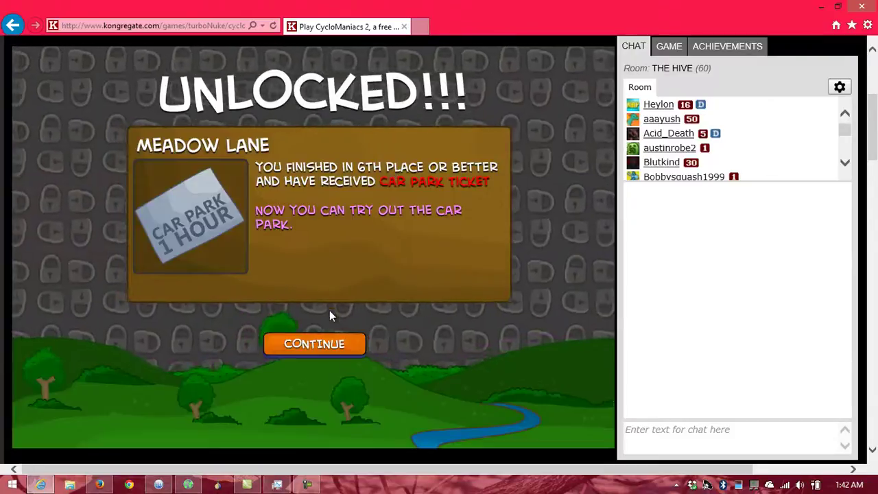
Continue past the unlock and race stats screens to the main room, and leave the game for Kongregate's home page.
left_click(330, 344)
left_click(329, 341)
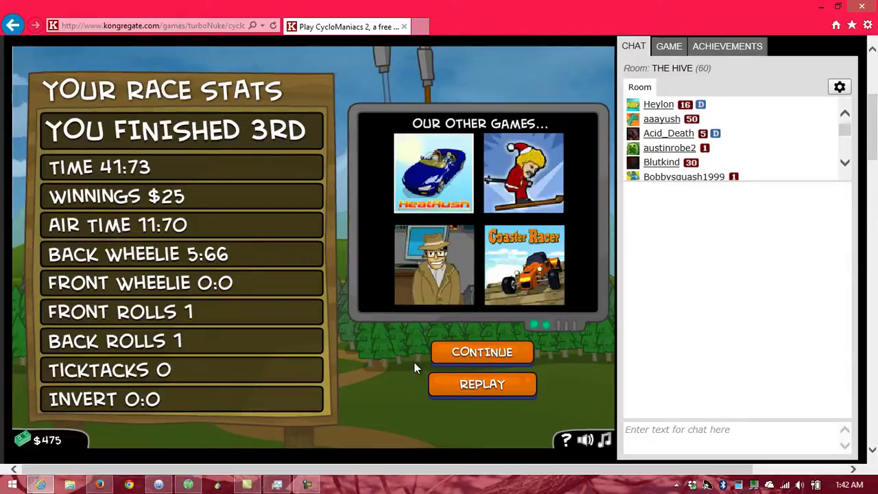
left_click(465, 352)
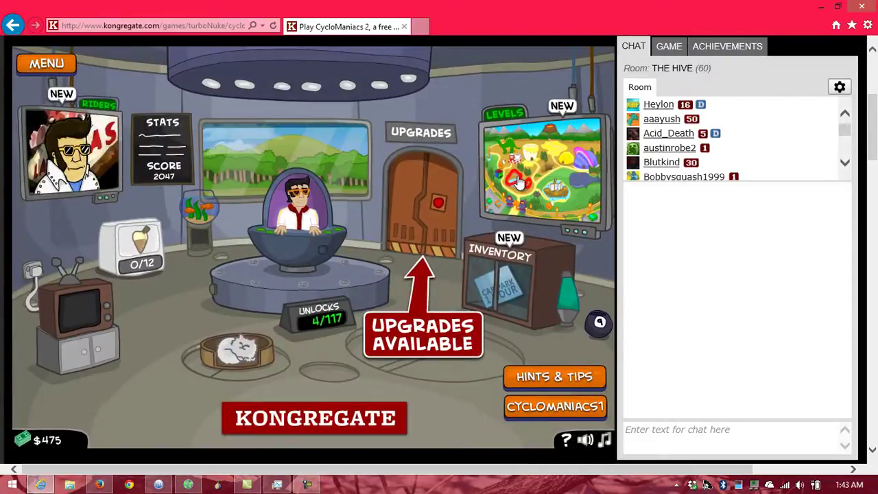
scroll(527, 231, "up", 4)
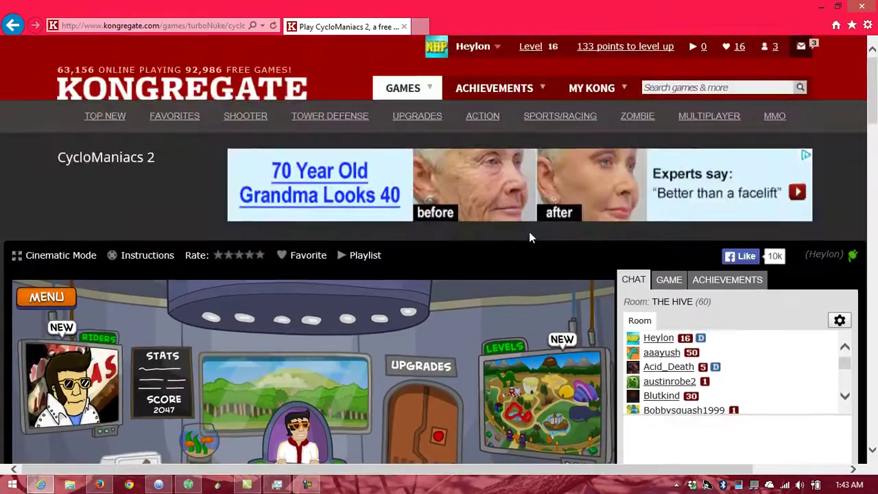
left_click(101, 96)
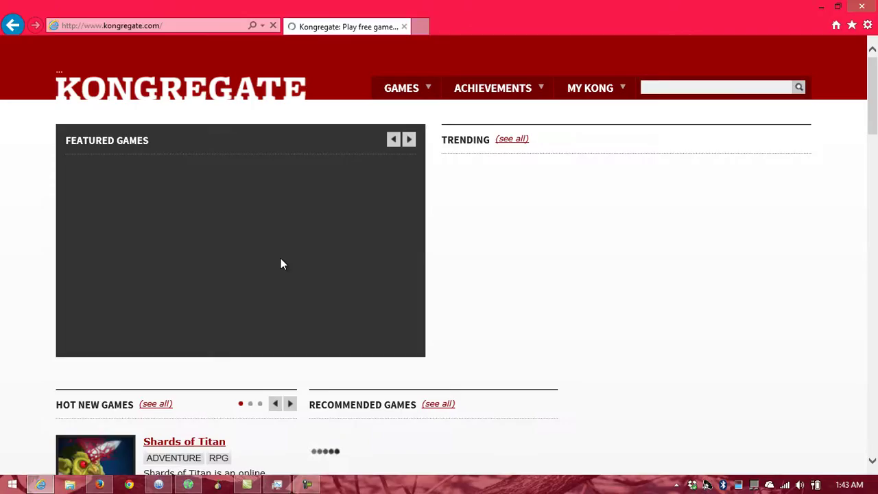
Search the computer for "minerva", launch .minerva and bring up its dialog for opening a SOL file.
key("super+s")
type("minerva")
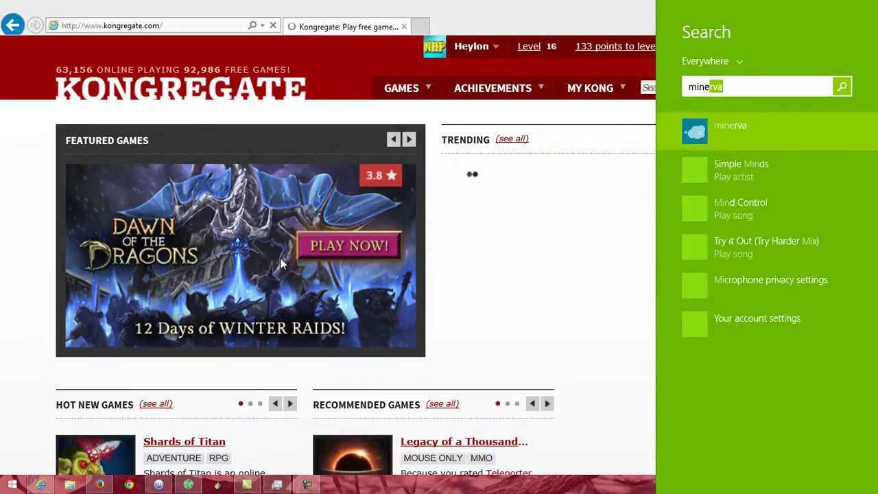
key("Return")
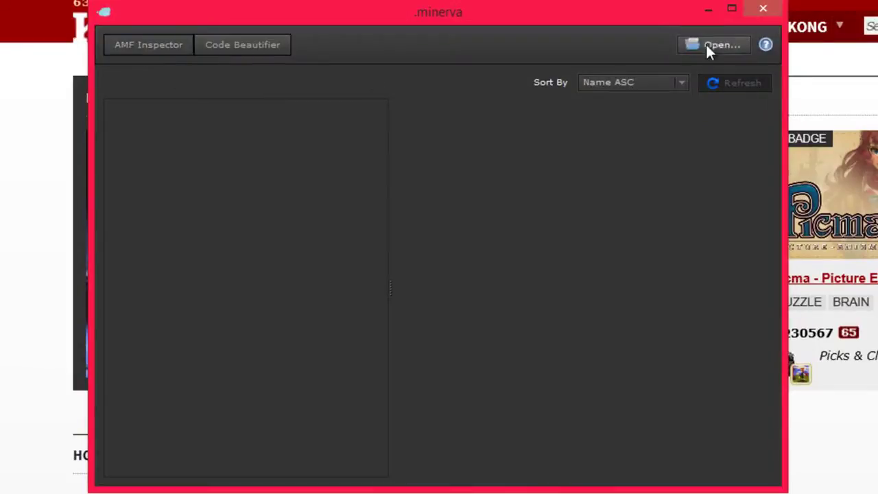
left_click(725, 45)
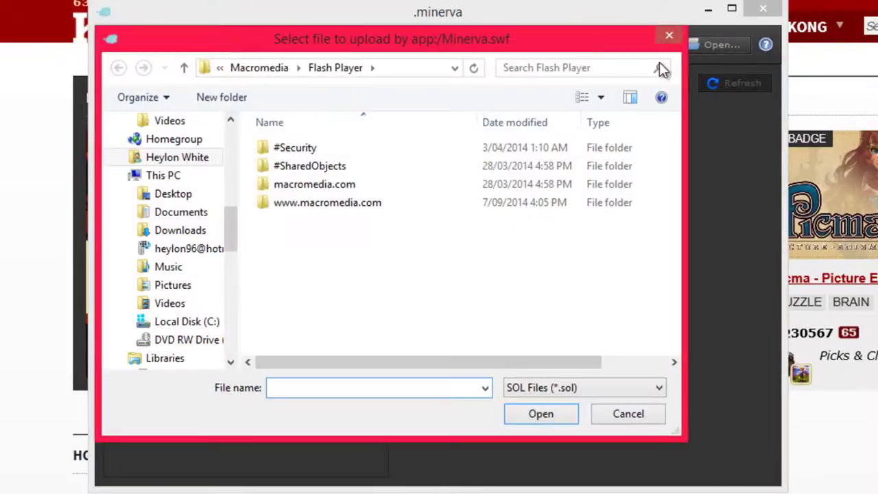
Show the file dialog's current location as a full path and examine where the Flash Player folder is stored.
left_click(417, 68)
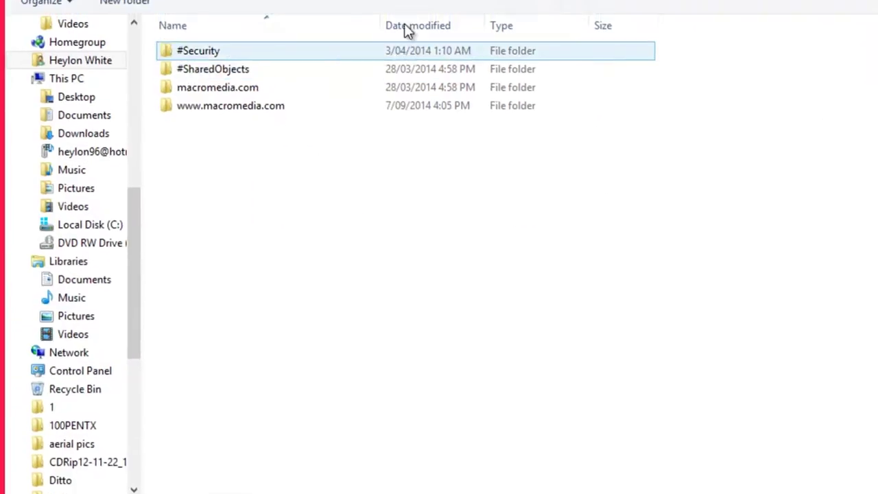
double_click(388, 43)
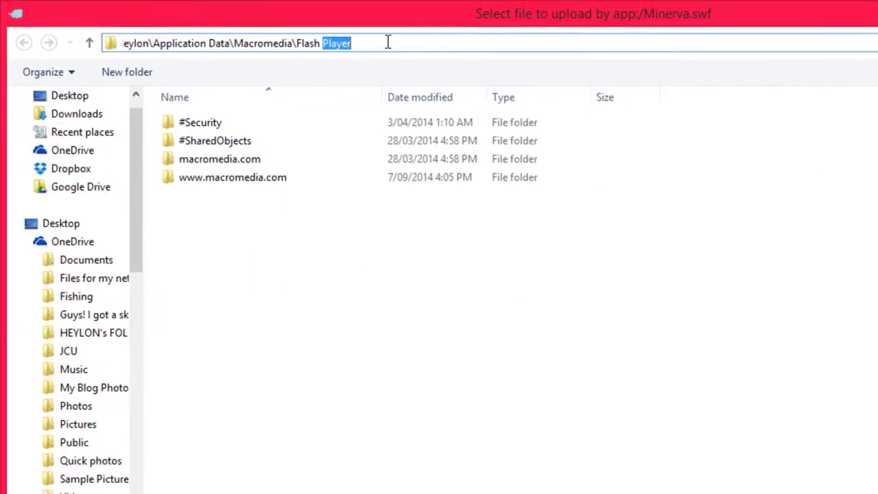
left_click_drag(387, 42, 39, 23)
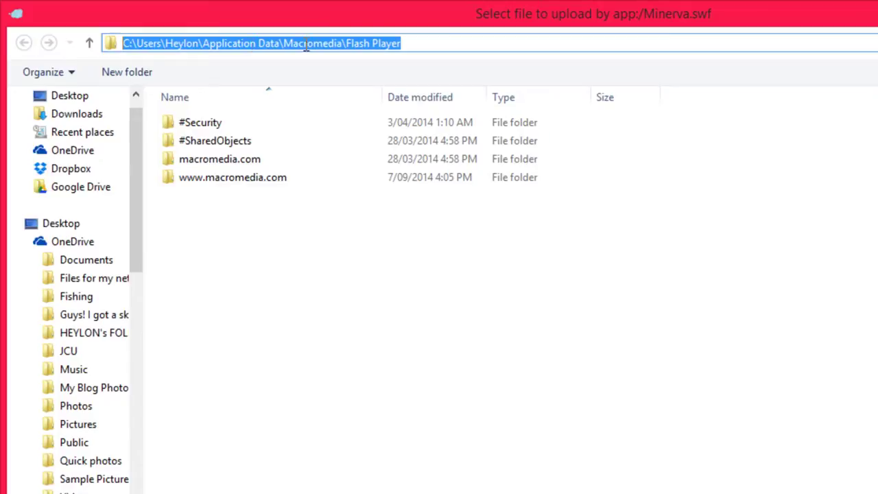
left_click(354, 43)
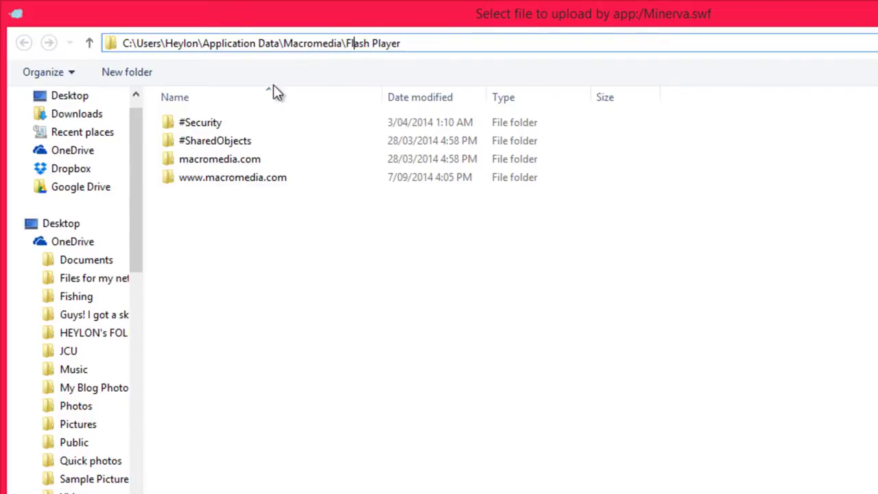
Open Cyclomaniacs2.sol from #SharedObjects\PXYYLLWH\chat.kongregate.com\gamez\0012\1218\live\CycloManiacs2.swf.
double_click(192, 139)
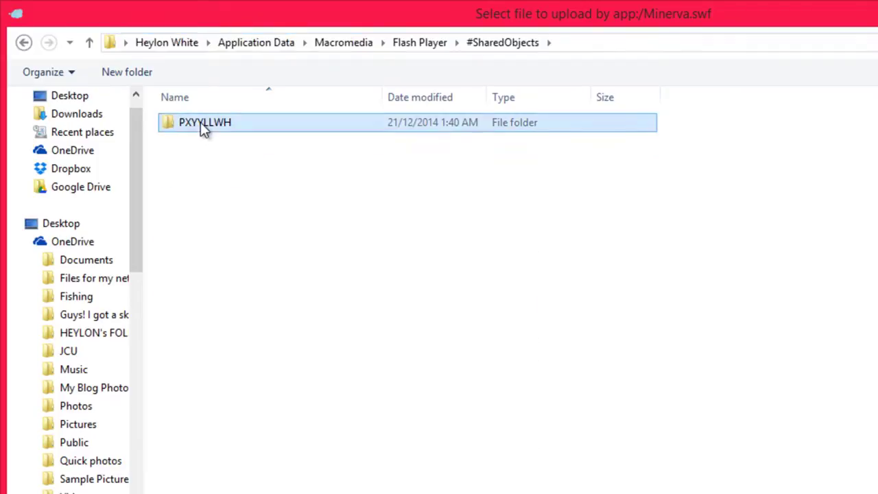
double_click(200, 122)
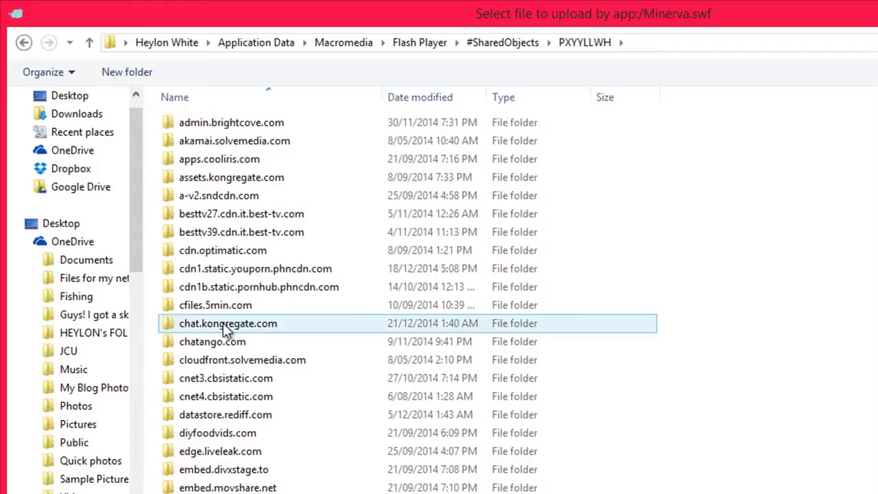
double_click(226, 325)
double_click(195, 122)
double_click(199, 123)
double_click(211, 122)
double_click(211, 122)
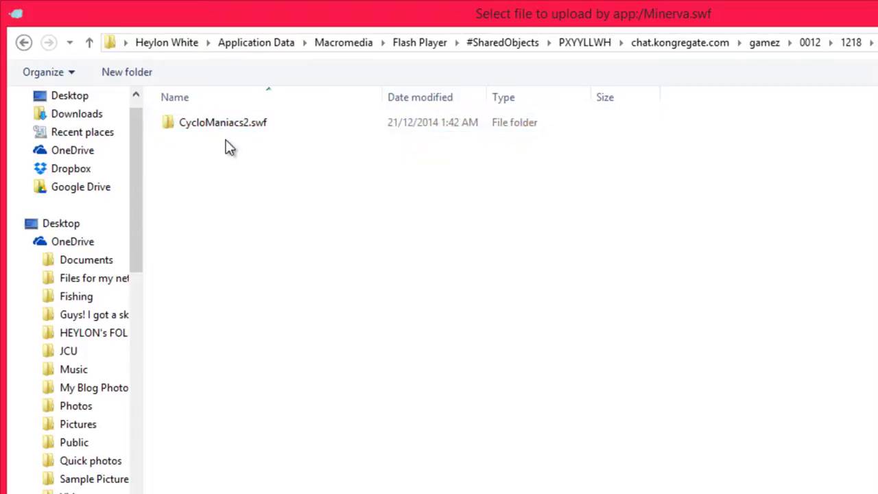
double_click(218, 127)
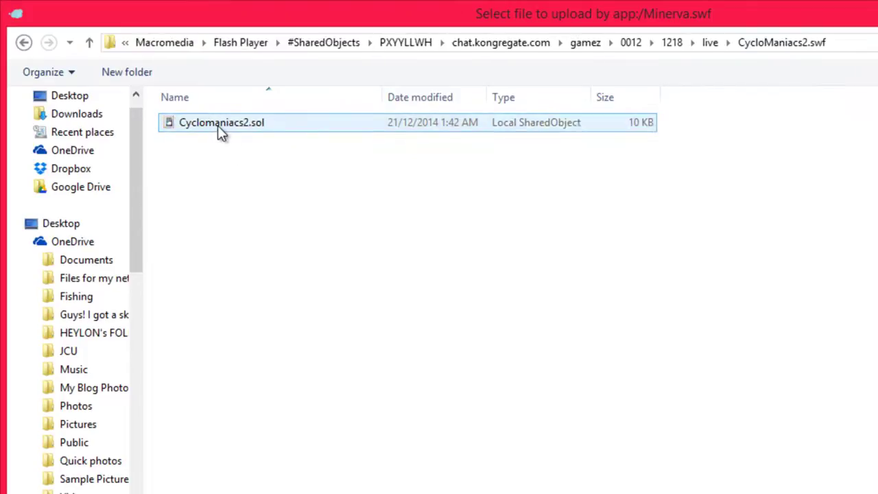
double_click(231, 130)
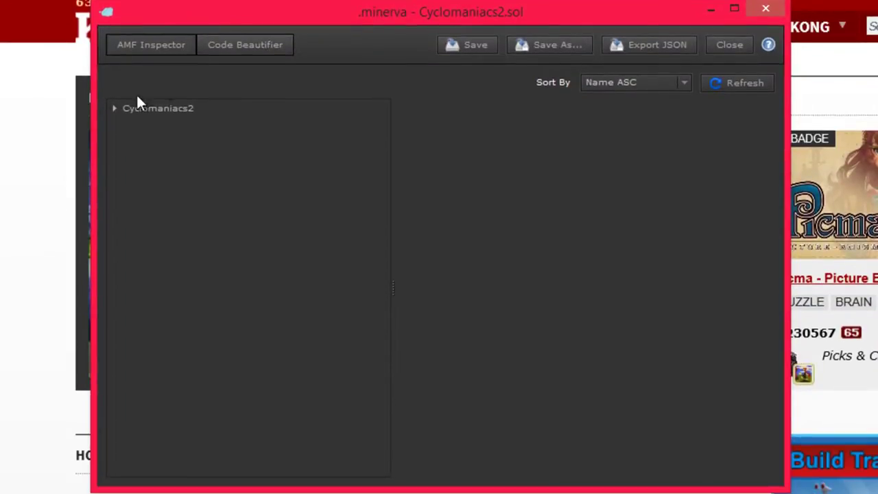
Expand the bikestats object of the Cyclomaniacs2 save data and set its acceleration value to 10.
left_click(114, 109)
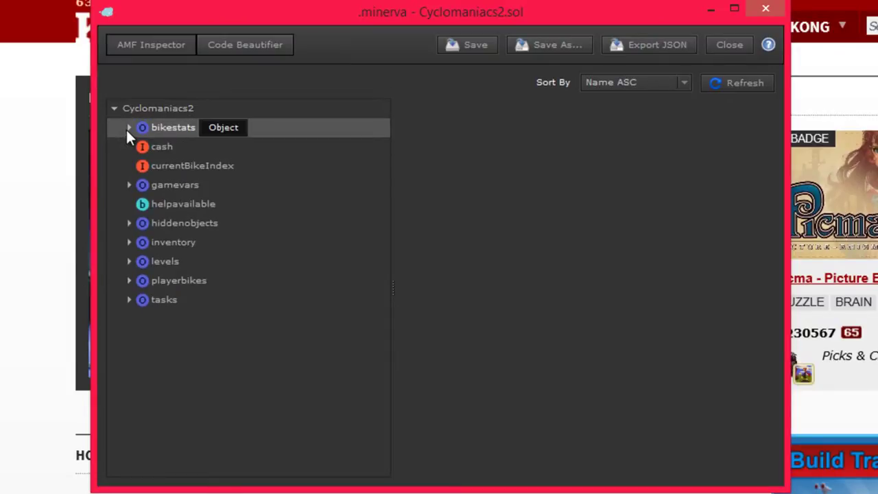
left_click(128, 128)
left_click(168, 145)
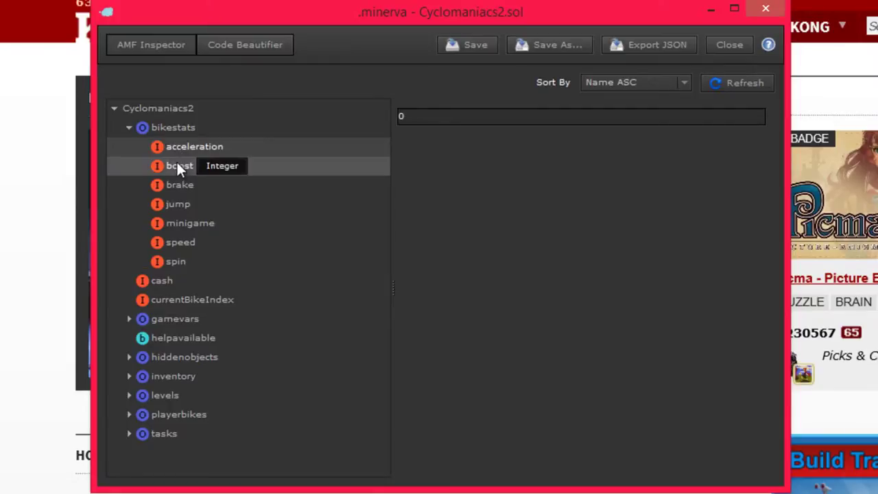
left_click_drag(453, 117, 105, 129)
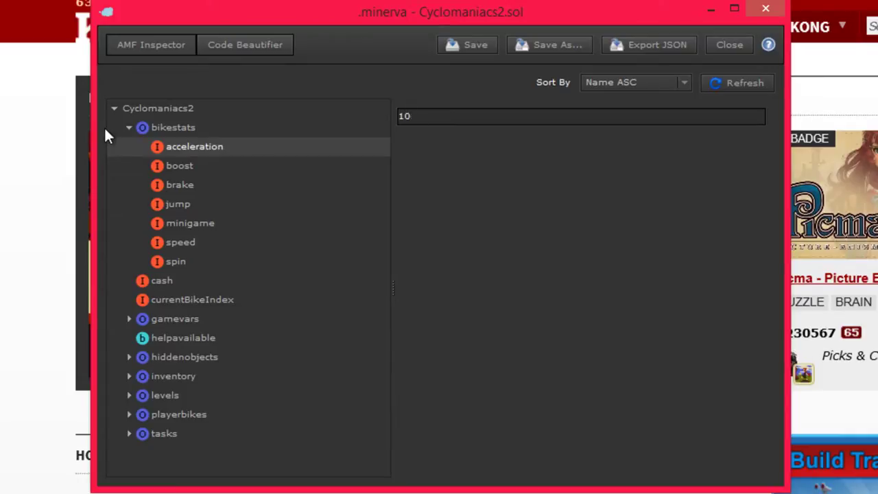
Set the boost value to 2 and the brake value to 10 in bikestats.
left_click(242, 166)
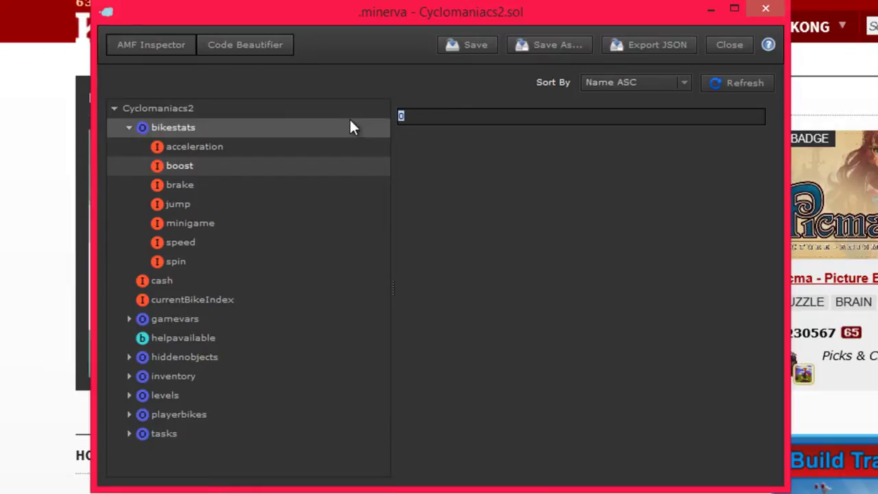
type("2")
left_click(285, 187)
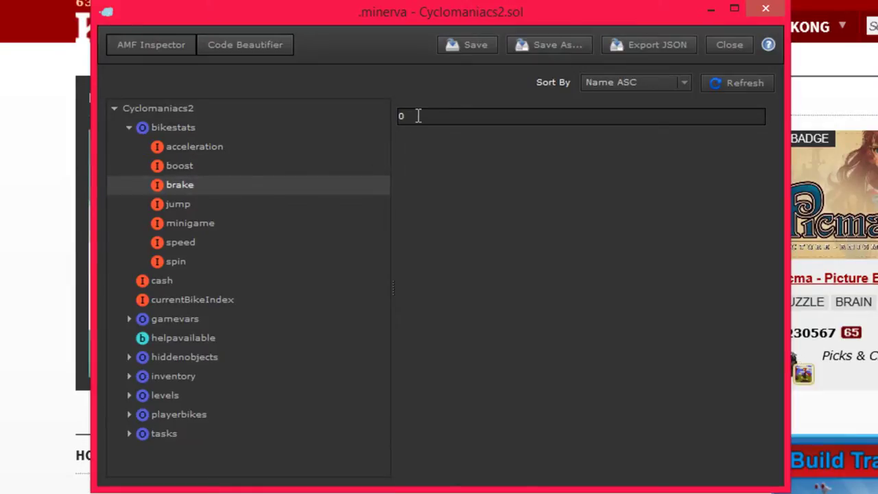
left_click(417, 115)
type("10")
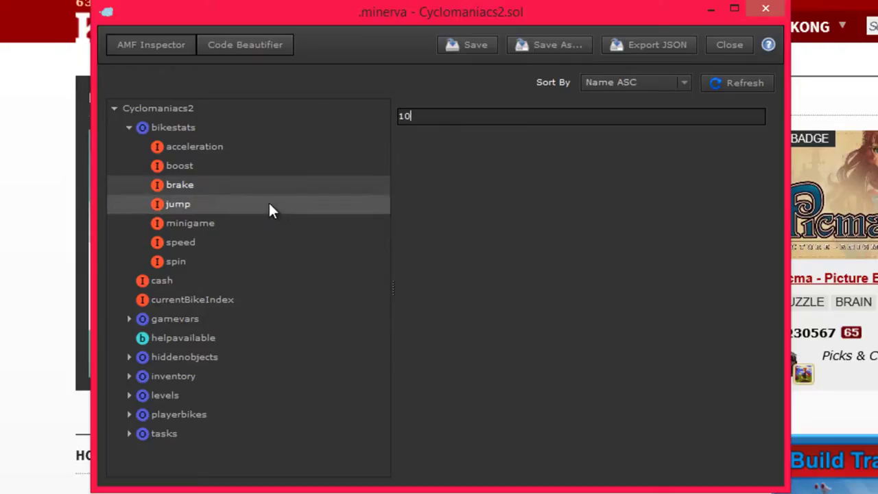
Set the jump value in bikestats to 1000 and recheck the boost, brake and jump entries.
left_click(268, 202)
left_click(421, 115)
key("BackSpace")
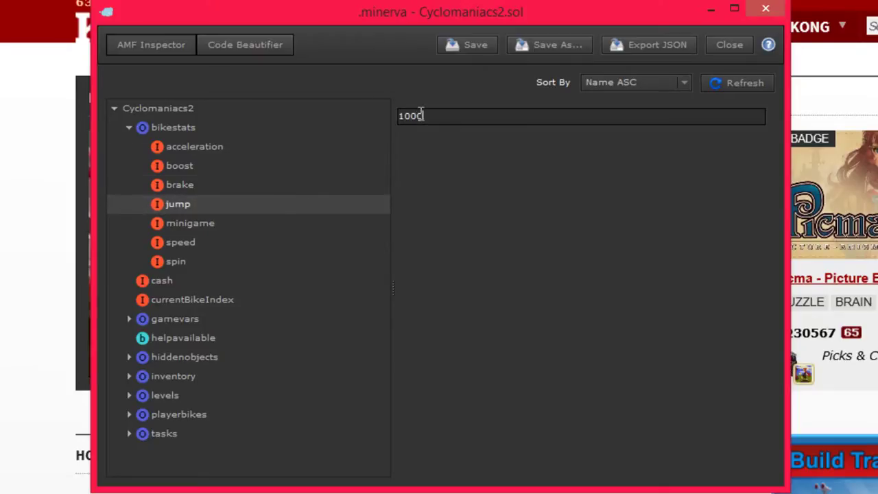
left_click(175, 166)
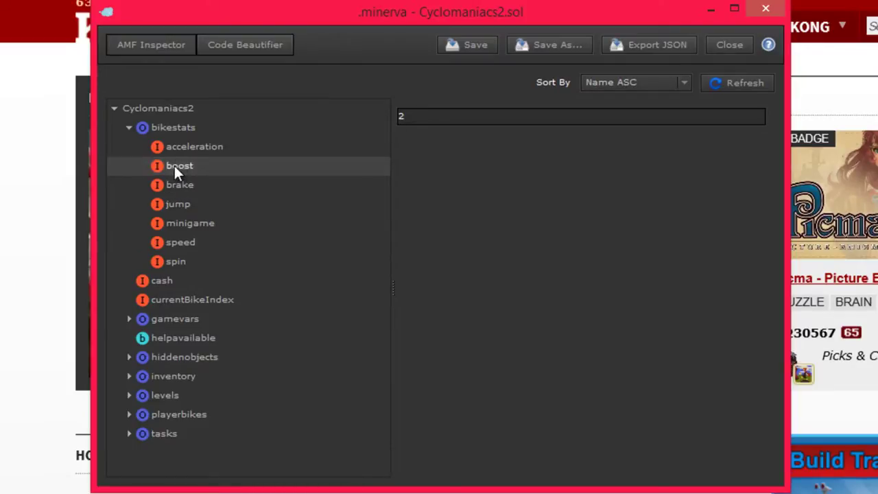
left_click(180, 183)
left_click(180, 206)
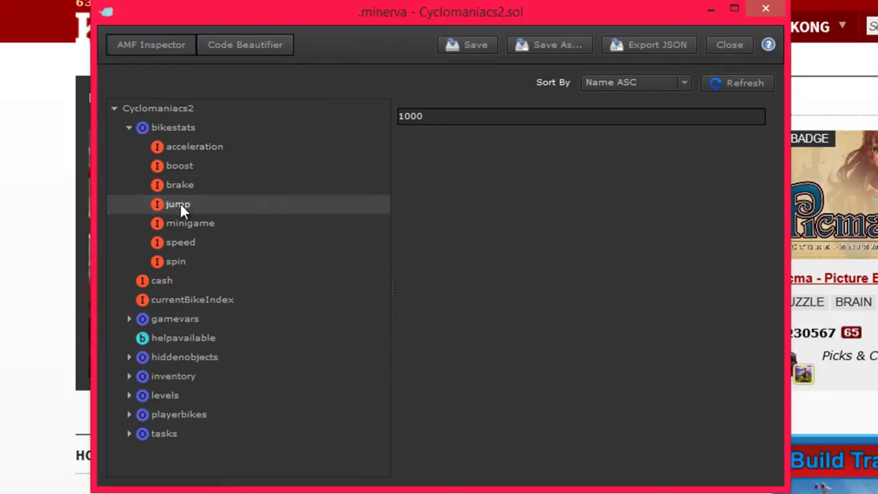
Set the speed value to 1000 and the spin value to 10000 in bikestats.
left_click(184, 223)
left_click(206, 242)
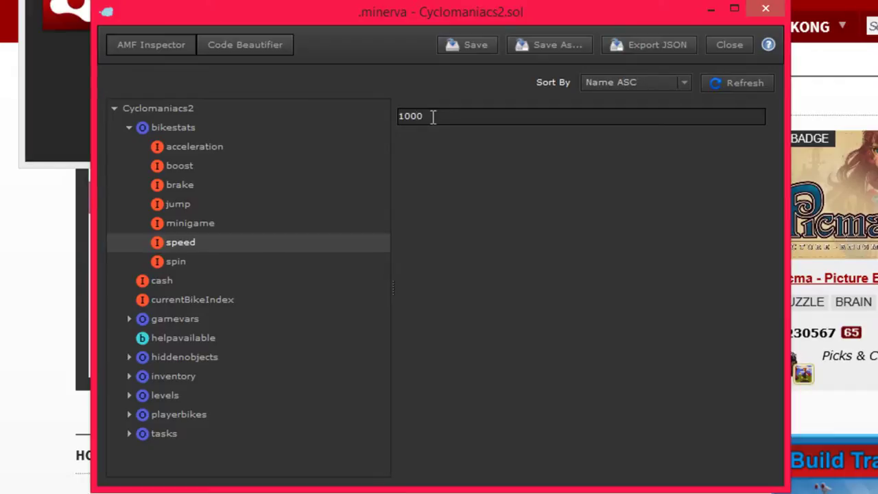
left_click(193, 257)
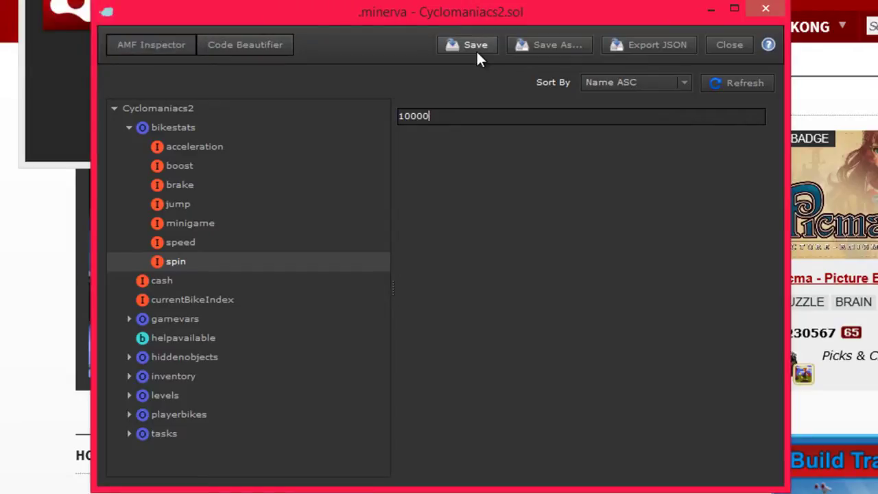
Save the edited Cyclomaniacs2.sol, and clear the .minerva window and the postponed Adobe AIR update out of the way.
left_click(476, 47)
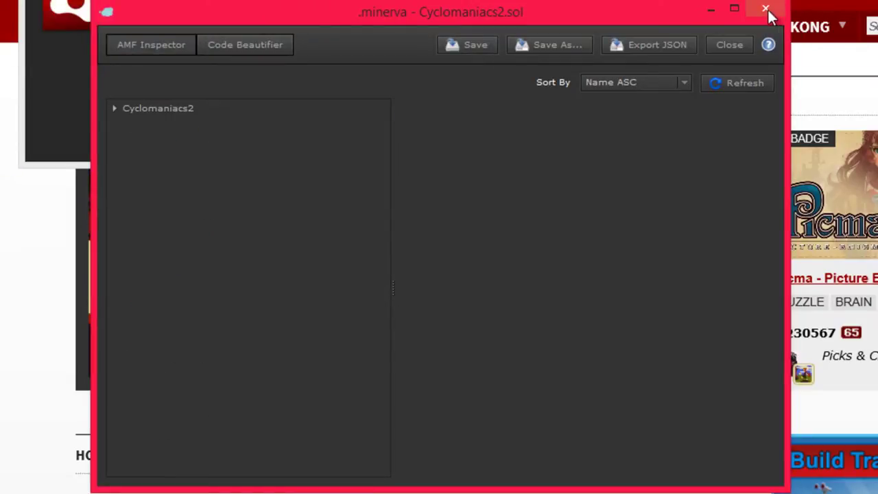
left_click(710, 10)
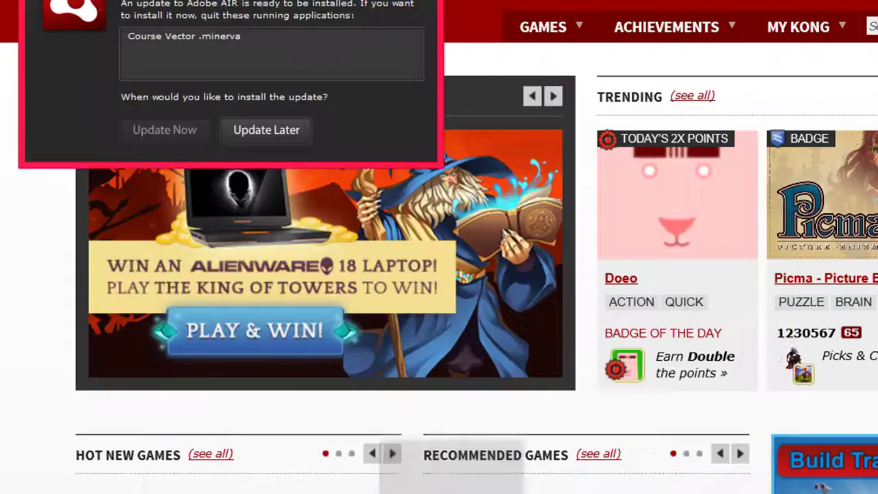
left_click(265, 130)
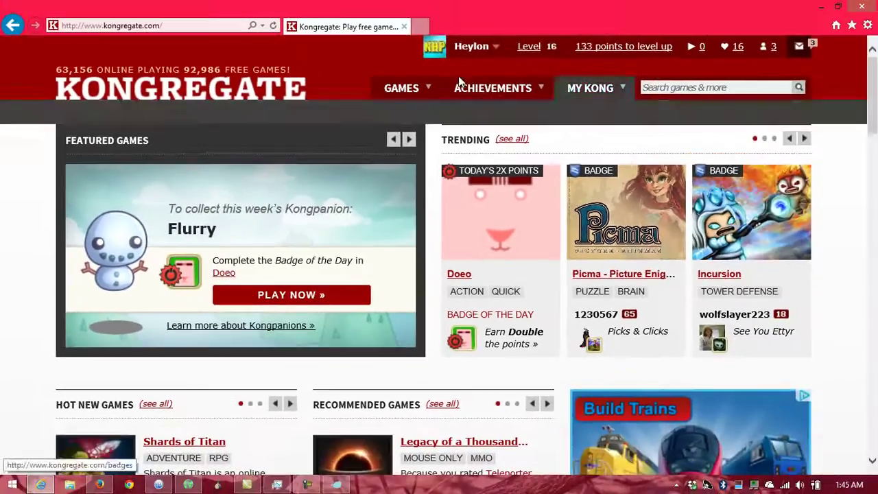
Reopen the CycloManiacs 2 game page from today's kongregate.com entries in the browser history.
key("ctrl+h")
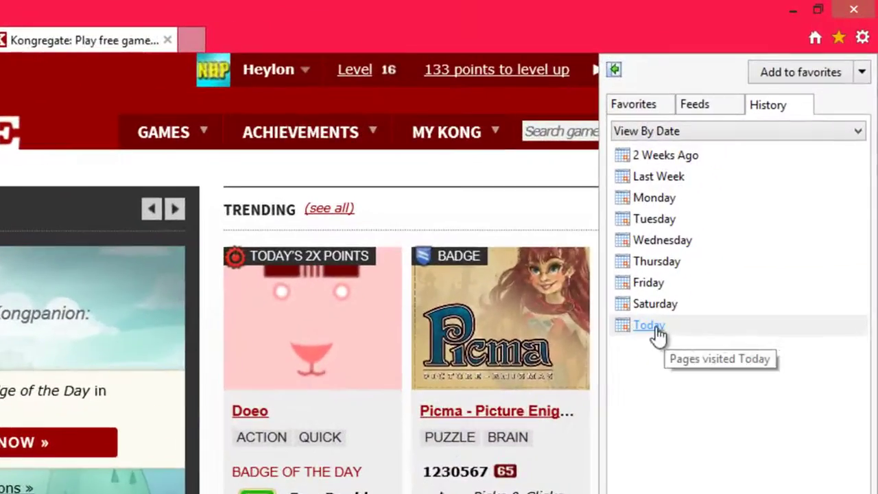
left_click(730, 217)
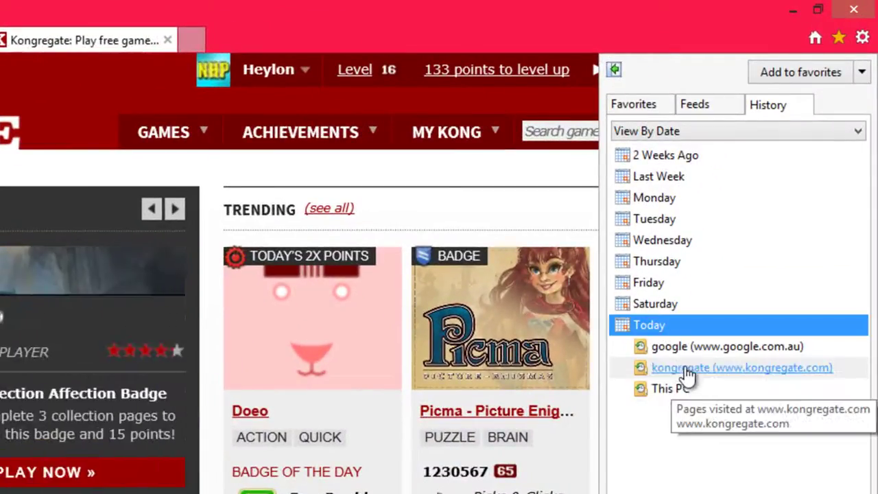
left_click(685, 369)
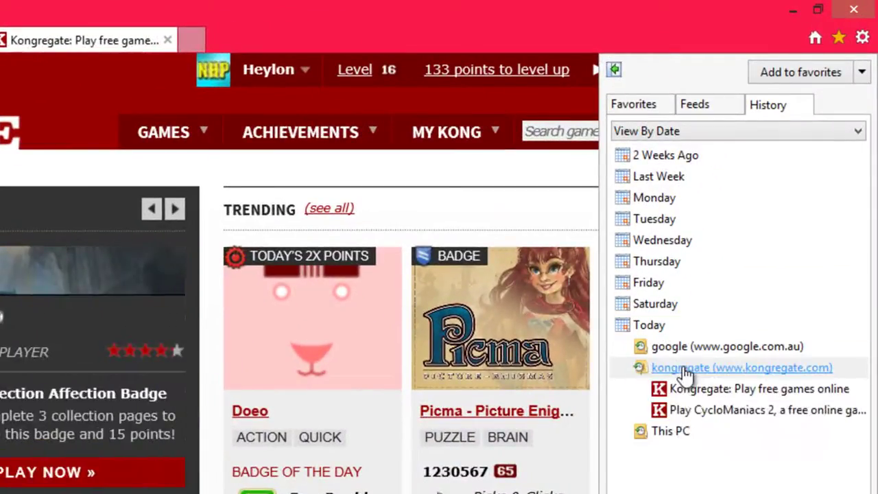
left_click(712, 412)
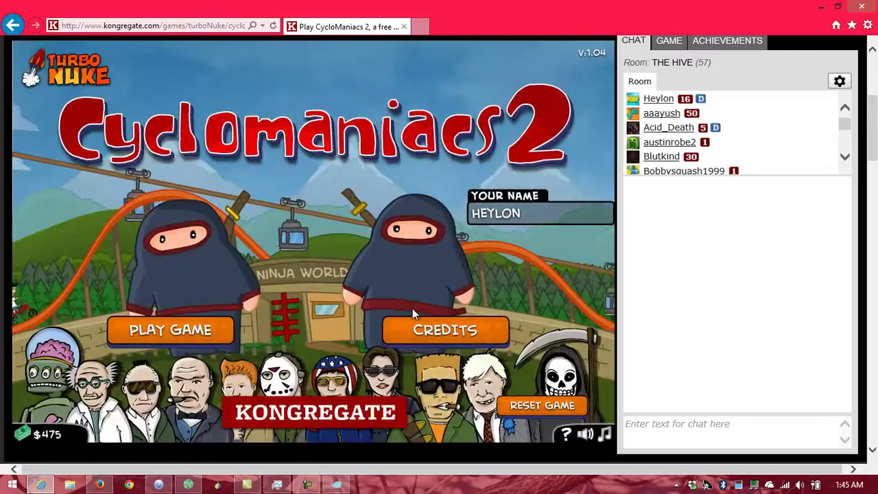
Start the game from its title screen and check the bike's stat levels in the upgrades room.
left_click(152, 336)
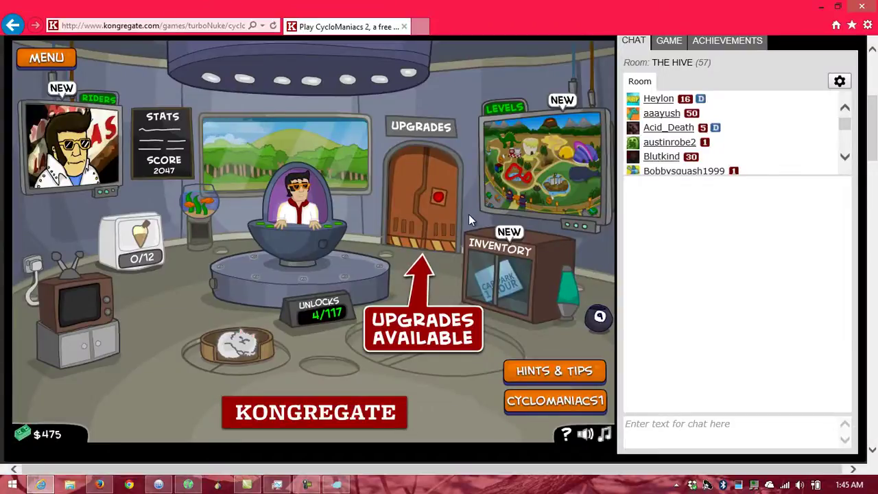
left_click(415, 225)
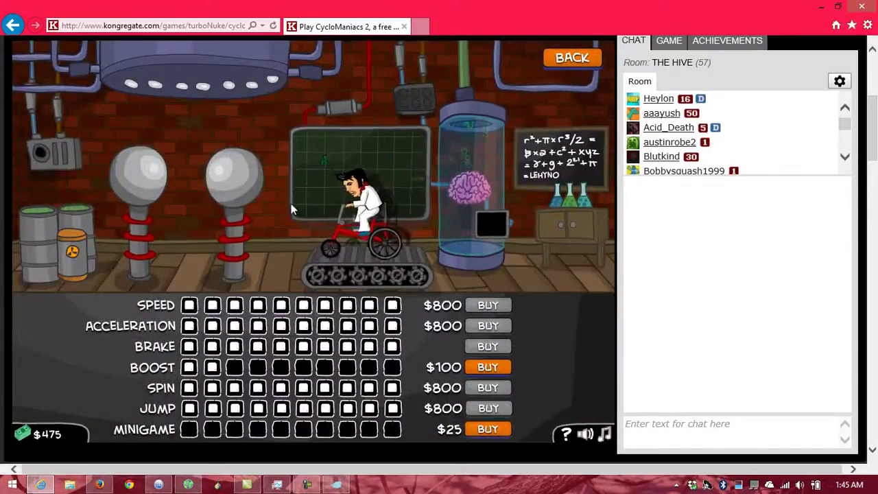
left_click(564, 57)
Choose Meadow Lane on the levels map and continue past its achievements screen to start the race.
left_click(539, 172)
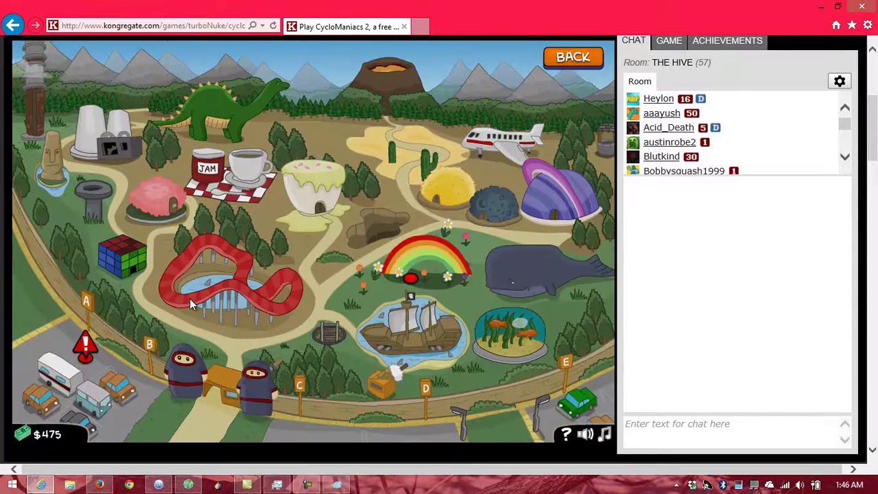
mouse_move(425, 273)
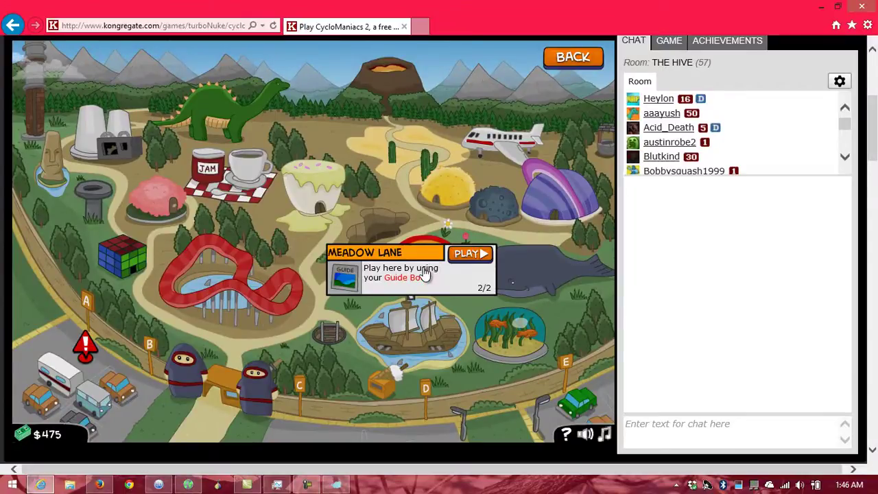
left_click(465, 254)
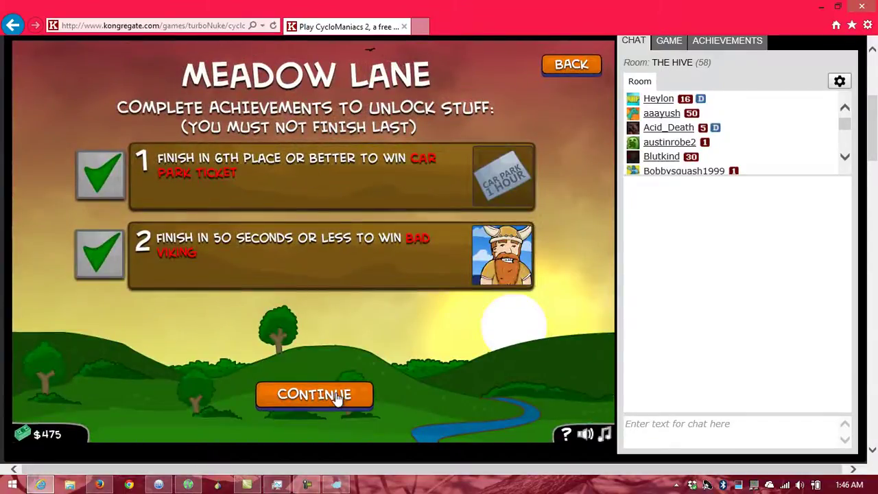
left_click(336, 397)
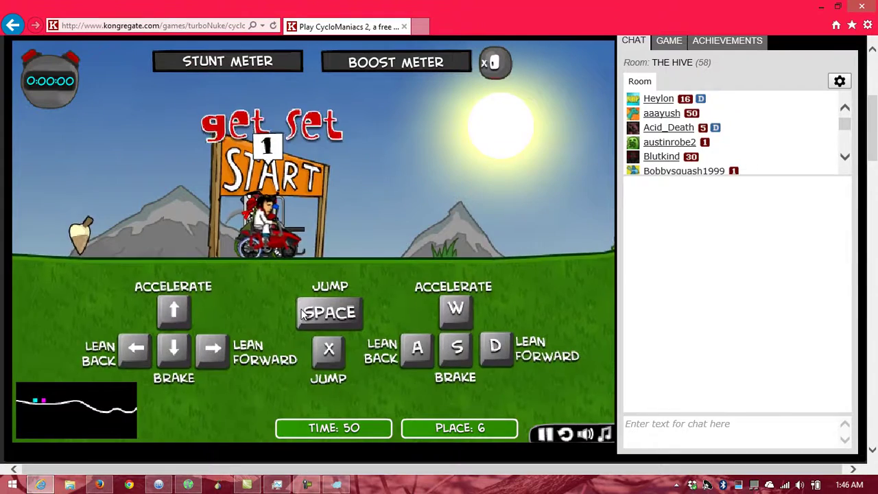
Ride the opening stretch of the Meadow Lane race, accelerating and leaning back to roll the bike in the air and test its spin.
key("Up")
key("Left")
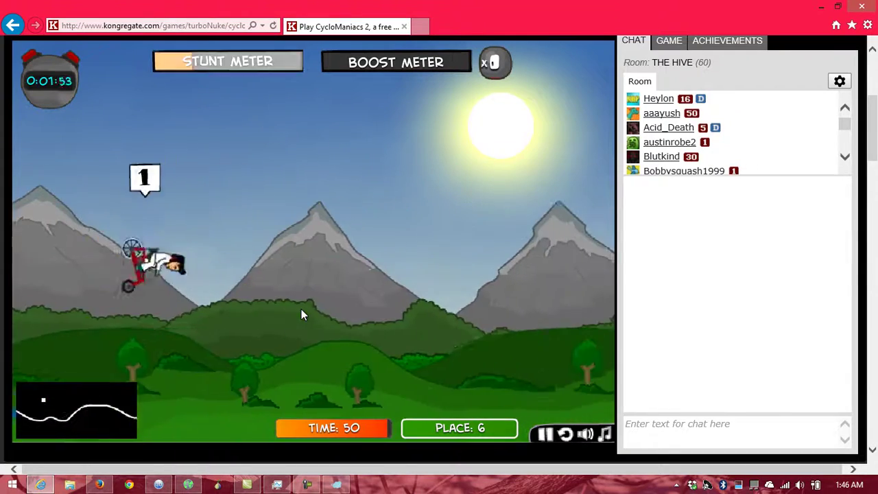
key("Up")
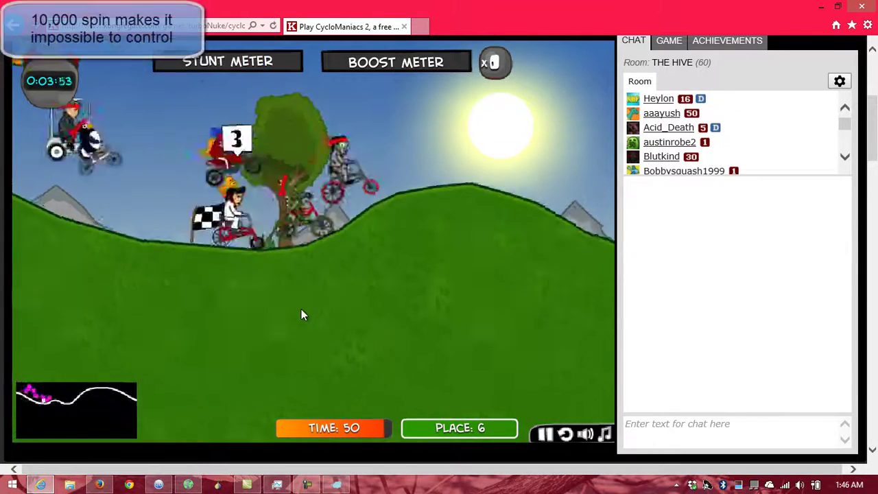
key("Left")
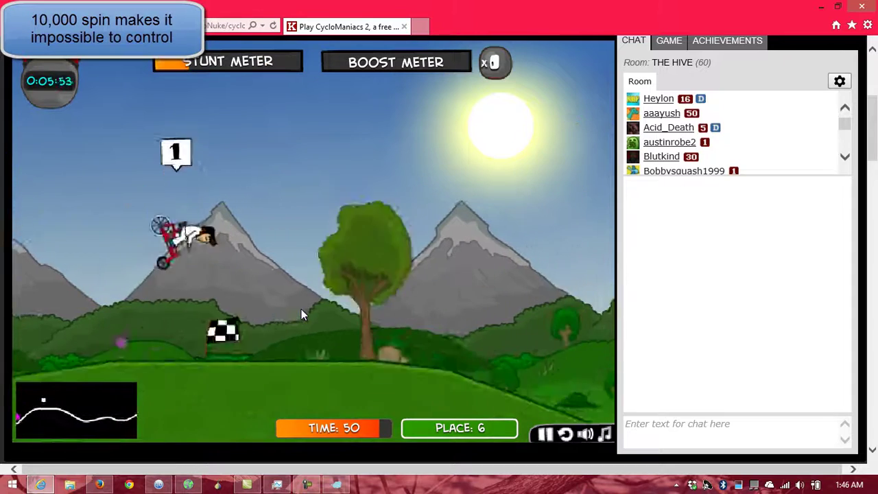
key("Left")
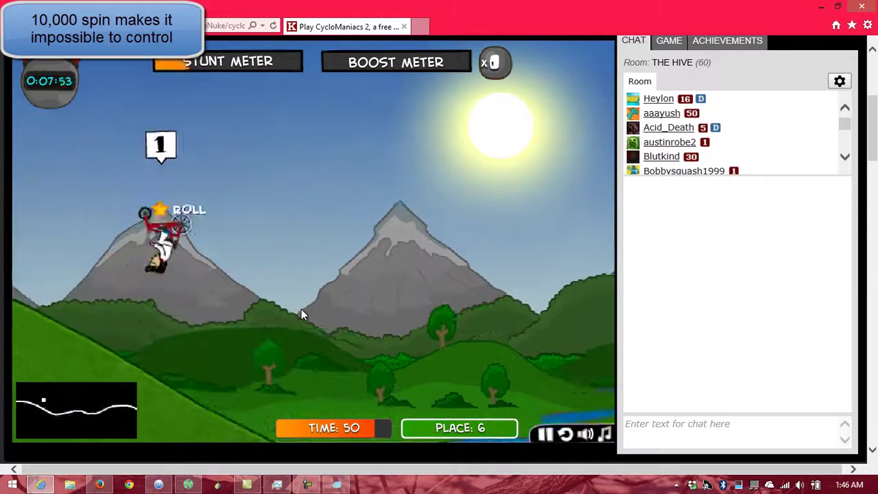
key("Left")
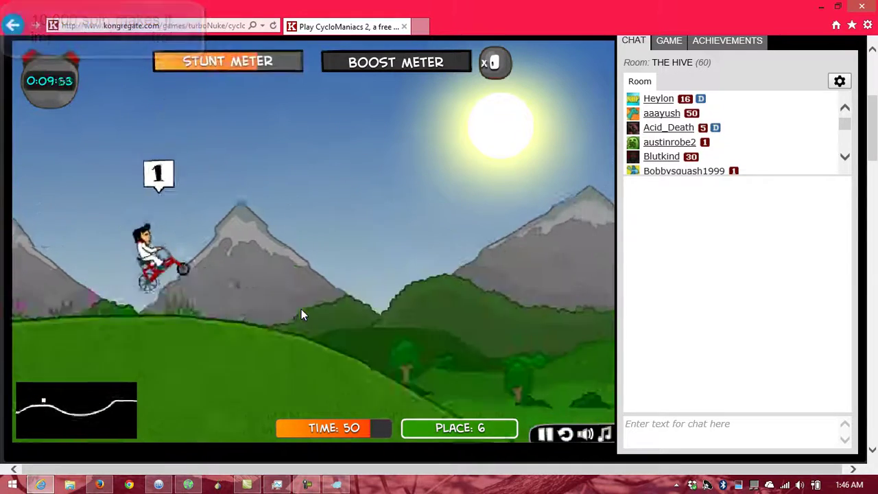
key("Up")
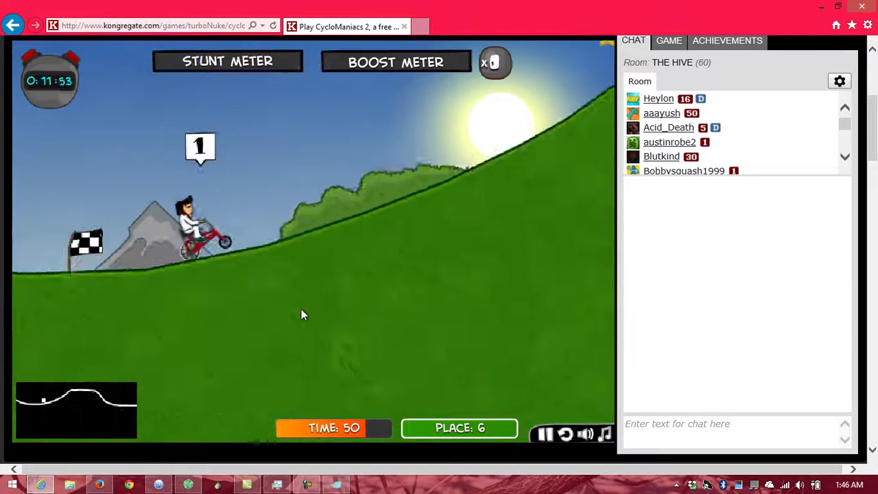
key("Left")
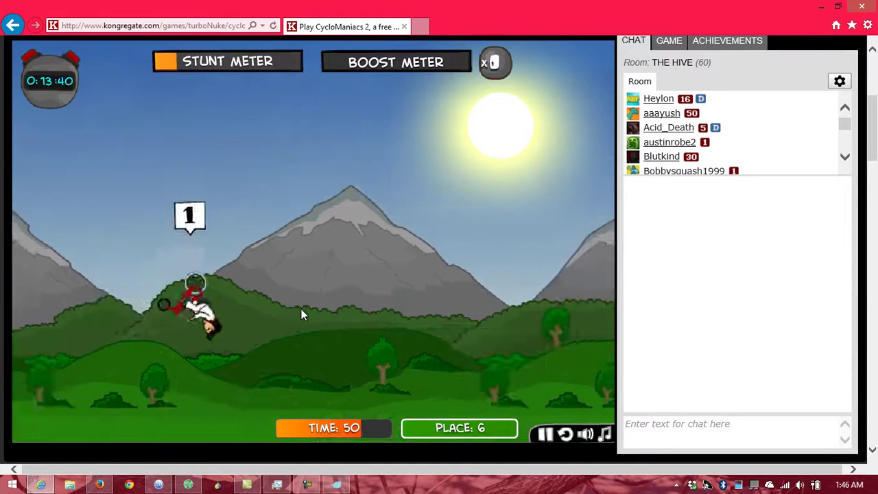
key("Left")
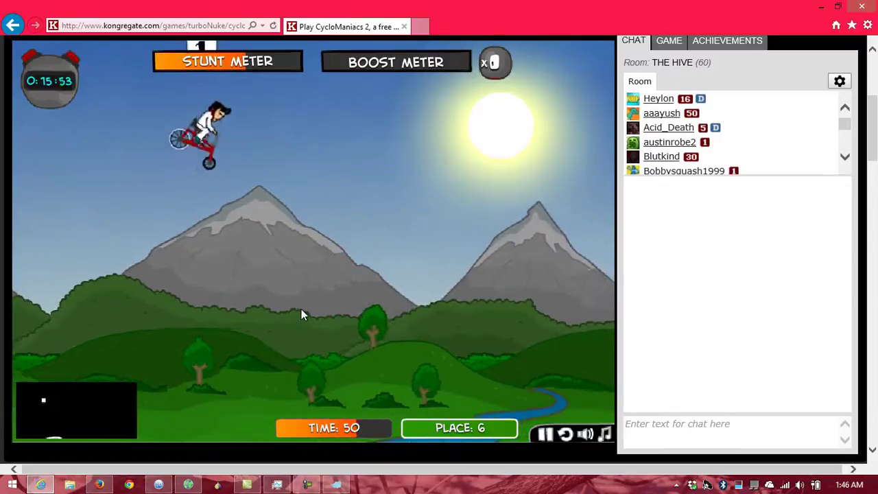
key("Left")
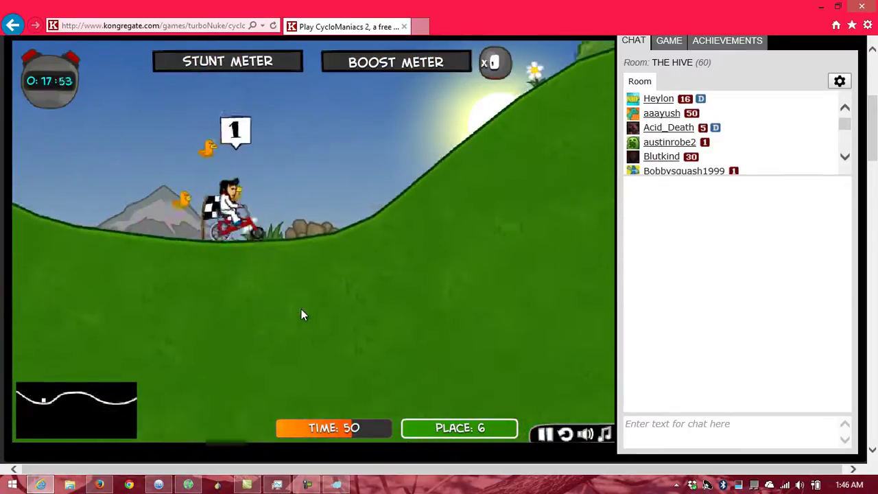
key("Left")
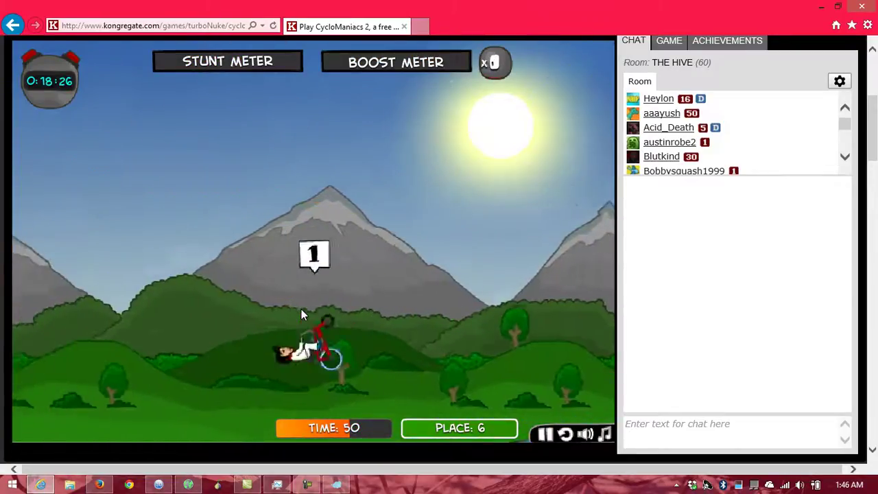
key("Left")
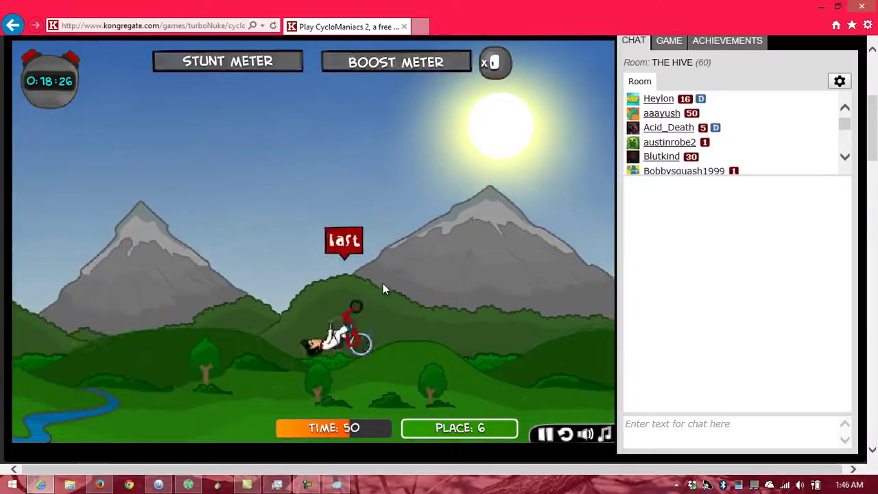
key("Up")
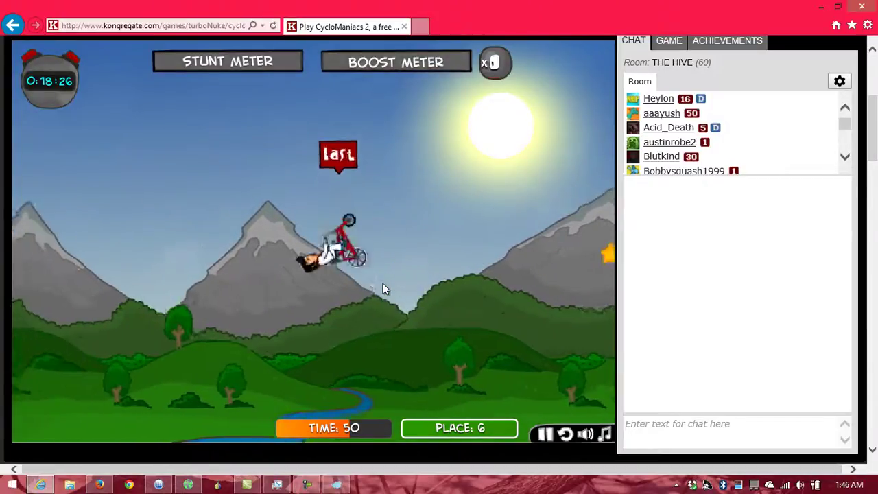
key("Left")
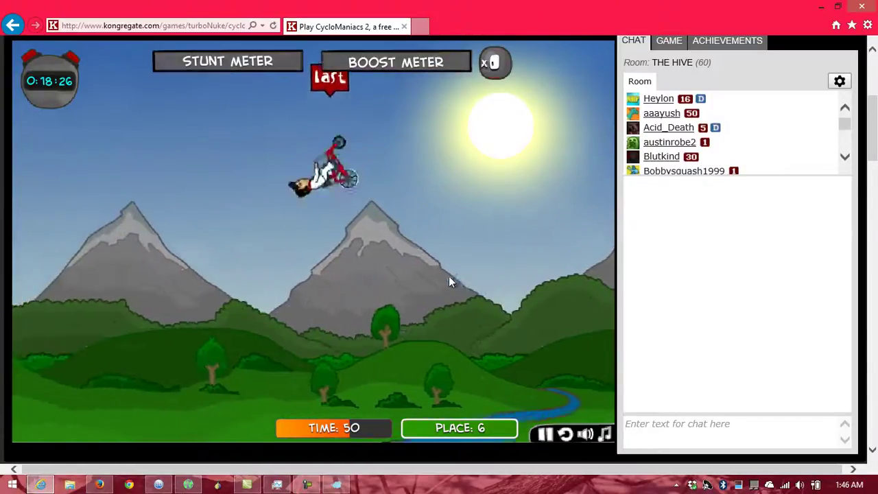
key("Left")
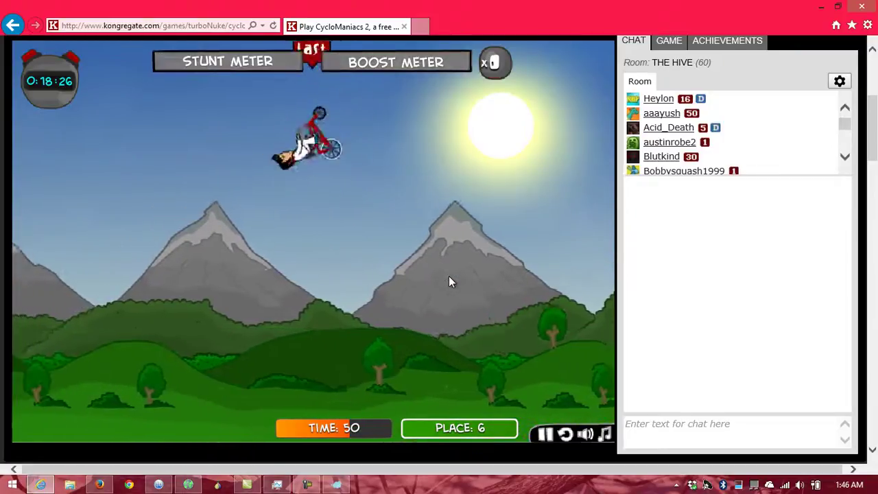
key("Left")
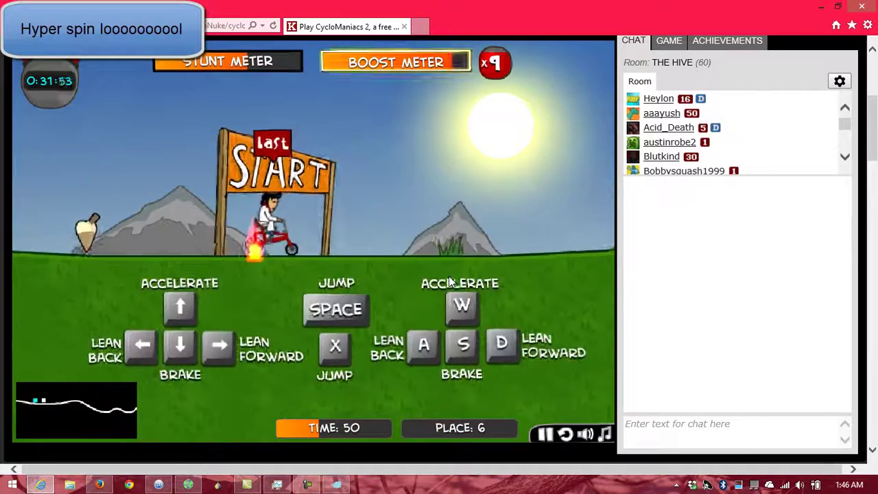
Ride the rest of the Meadow Lane race to its end, accelerating, jumping and doing back rolls along the hills.
key("Up")
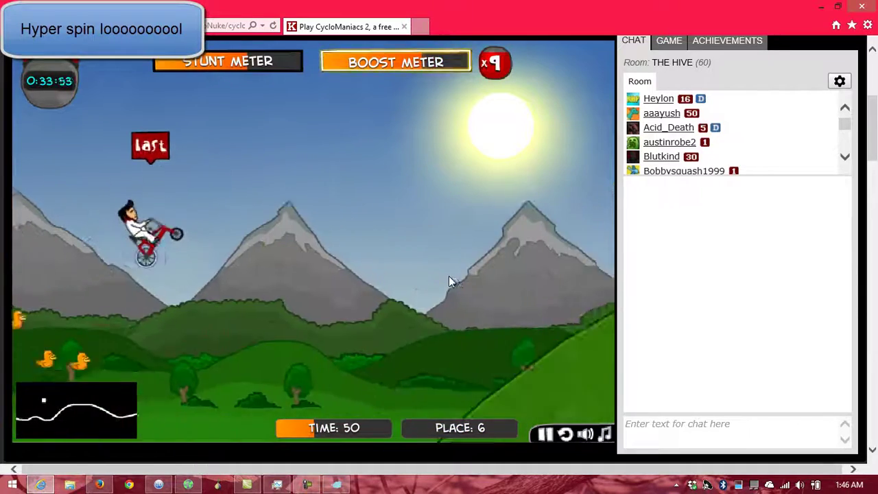
key("Left")
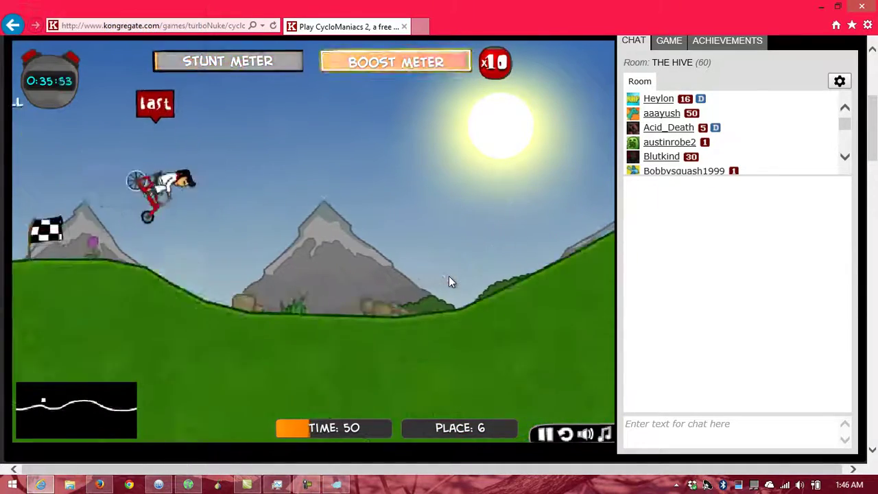
key("x")
key("Left")
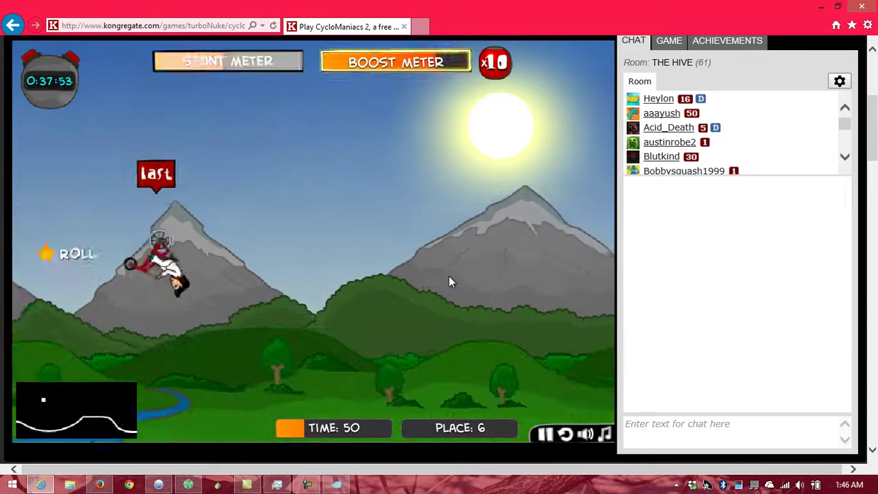
key("Up")
key("space")
key("Left")
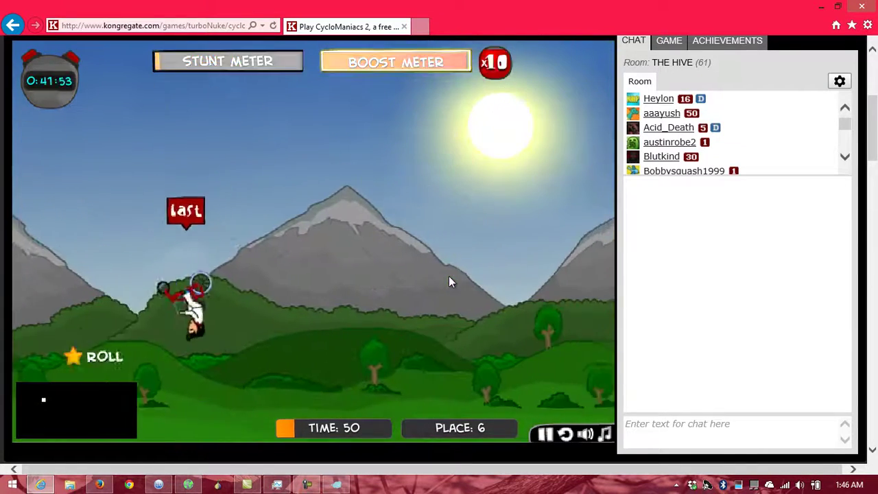
key("Left")
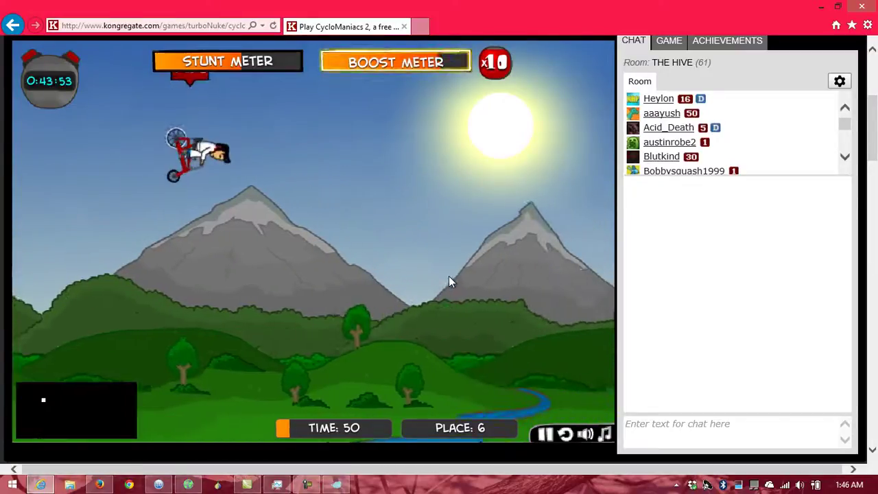
key("Left")
key("space")
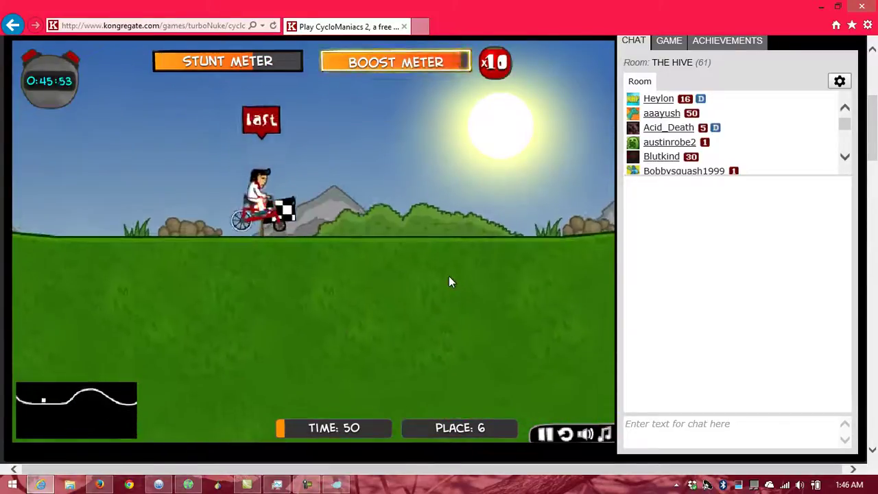
key("Up")
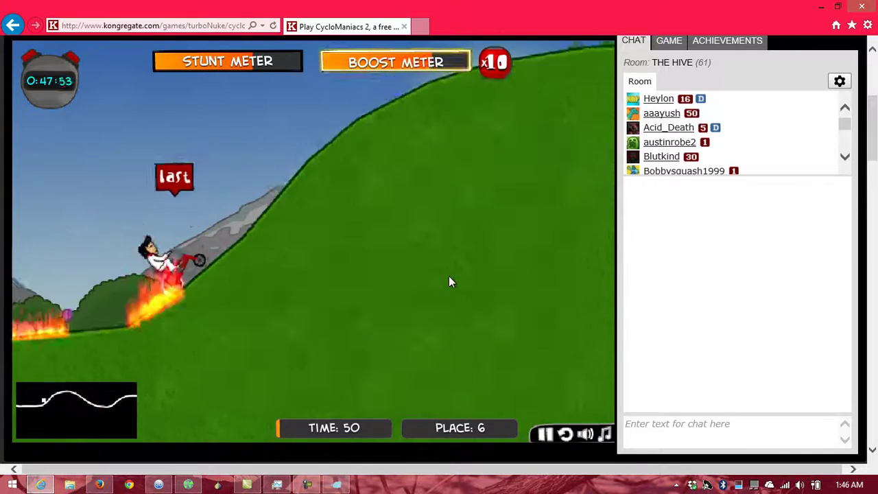
key("space")
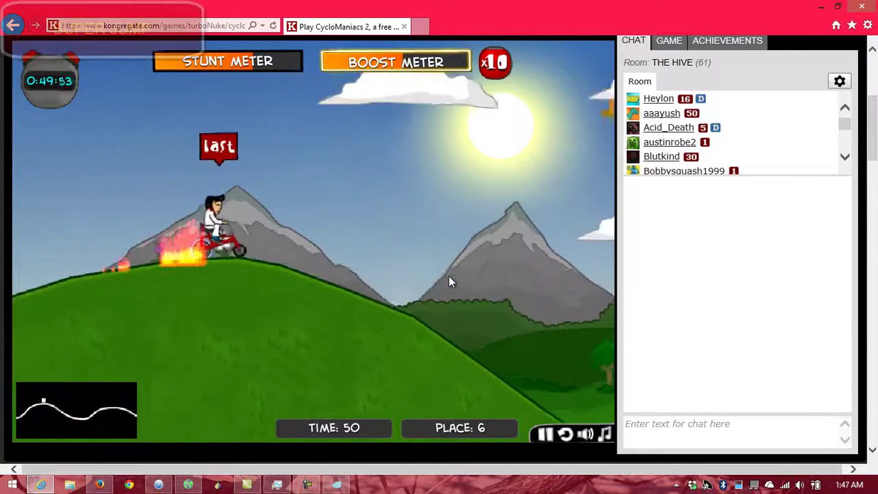
key("space")
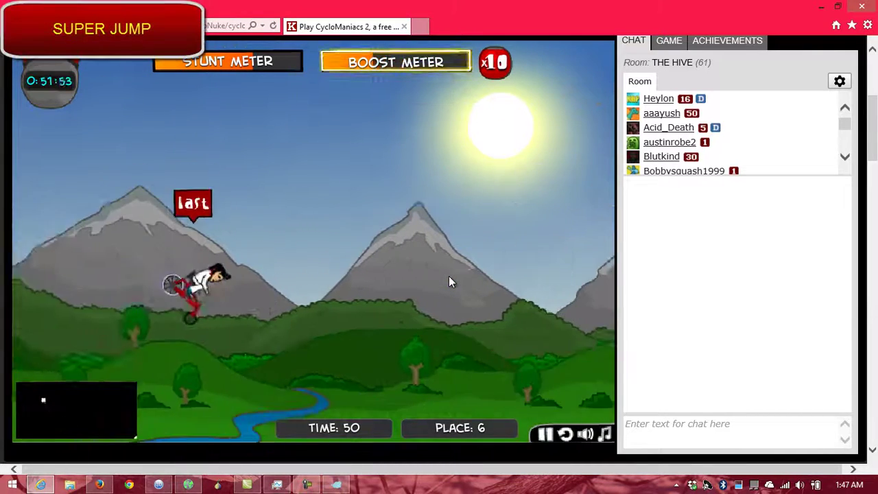
key("Up")
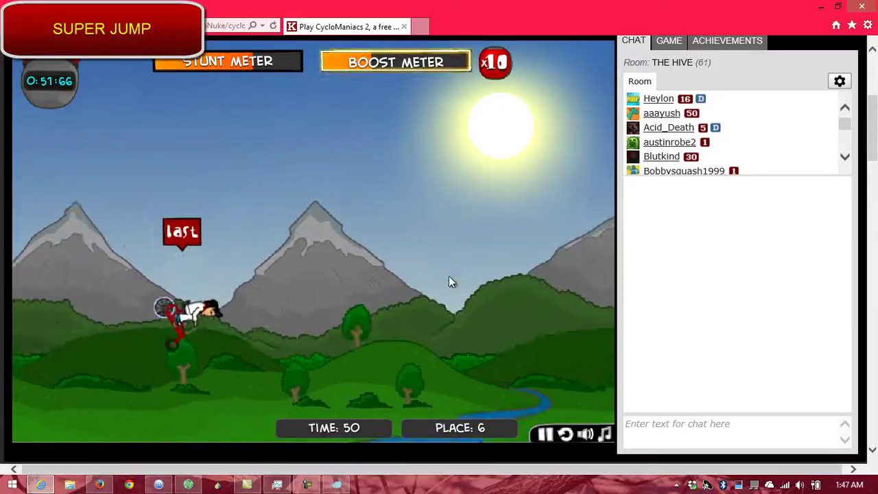
key("Up")
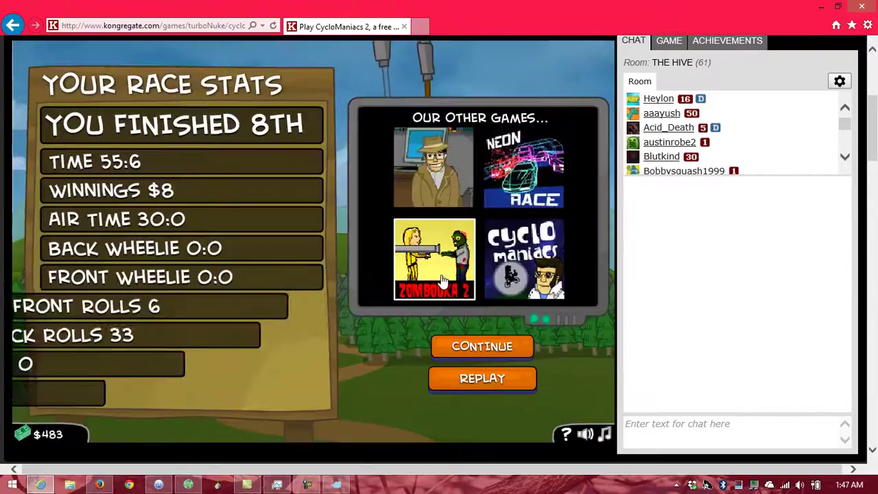
Continue past the race stats and switch to .minerva with Cyclomaniacs2.sol loaded.
left_click(473, 358)
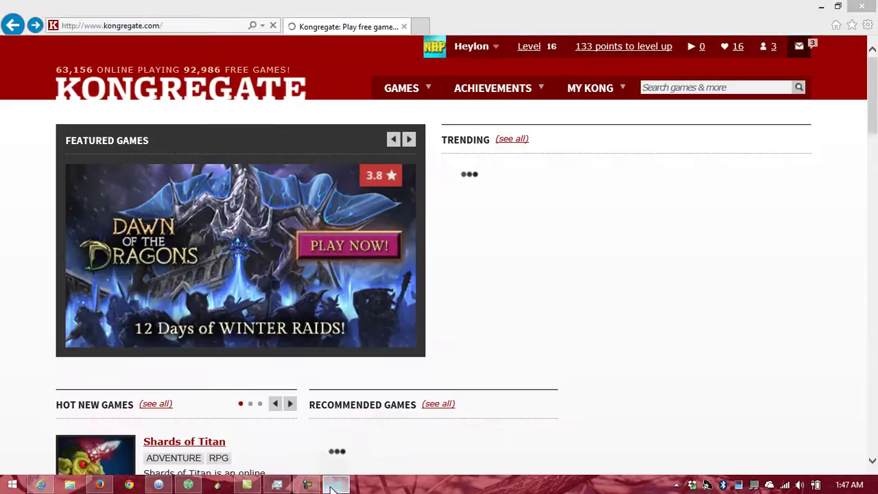
left_click(335, 446)
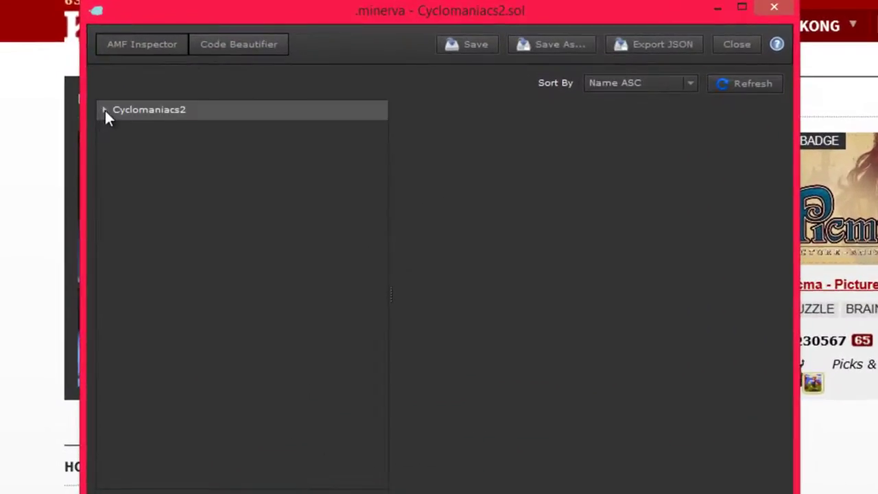
Expand bikestats in the Cyclomaniacs2 data and open its spin value for editing.
left_click(104, 110)
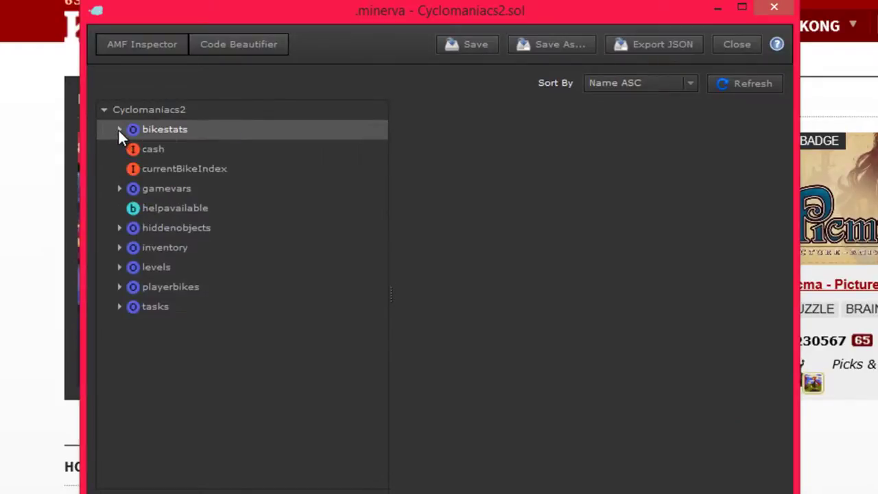
left_click(118, 130)
left_click(188, 265)
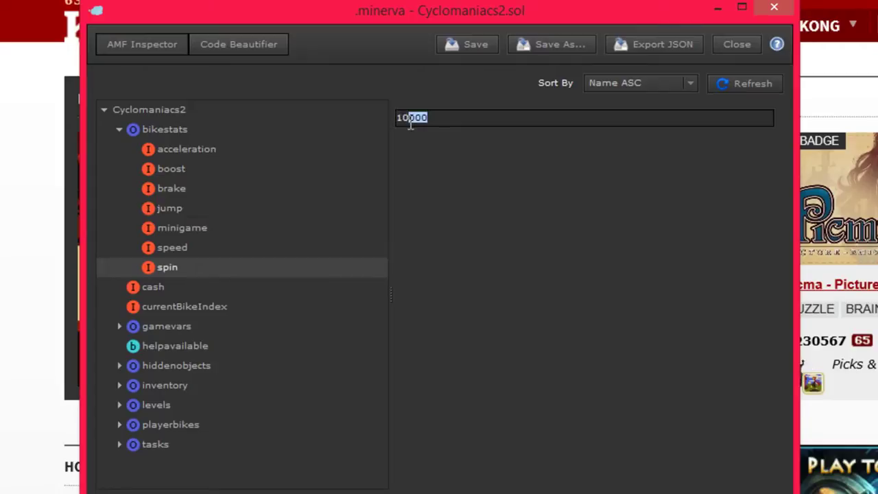
Set the boost value in bikestats to 15 and save Cyclomaniacs2.sol.
left_click(218, 194)
left_click(286, 177)
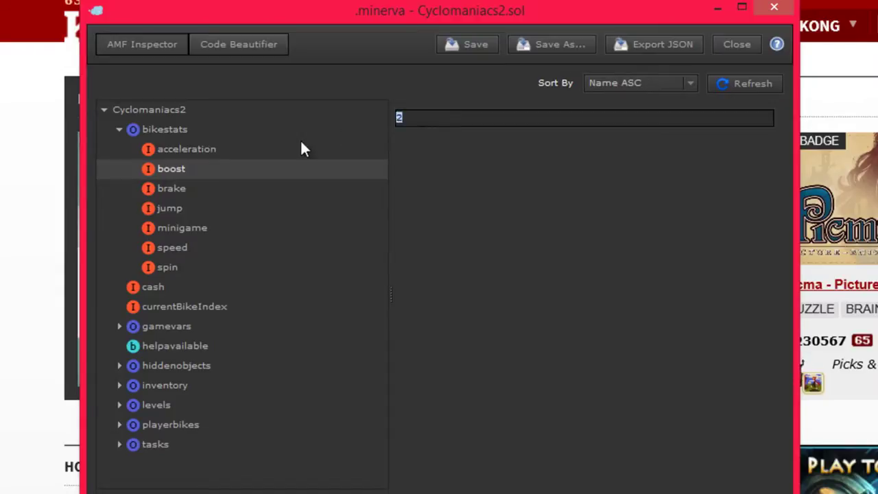
type("15")
left_click(472, 44)
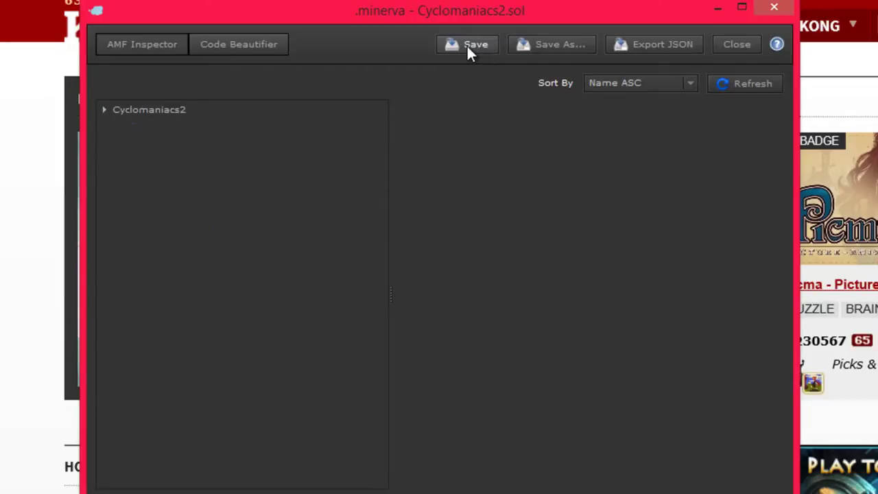
Look through the gamevars and hiddenobjects groups of the Cyclomaniacs2 data.
left_click(104, 110)
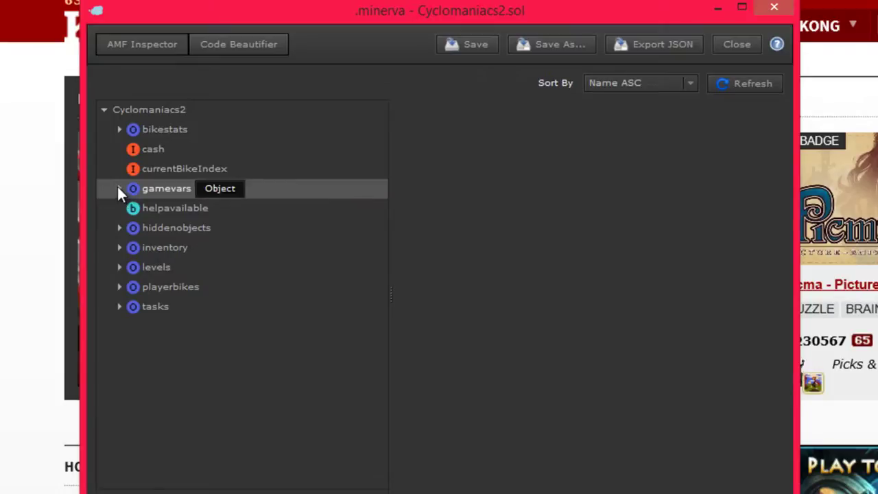
left_click(119, 189)
left_click(119, 188)
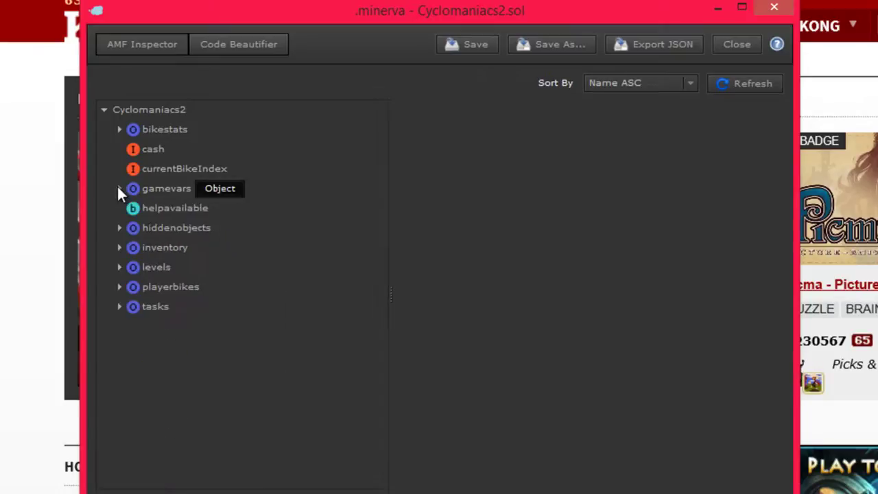
left_click(114, 225)
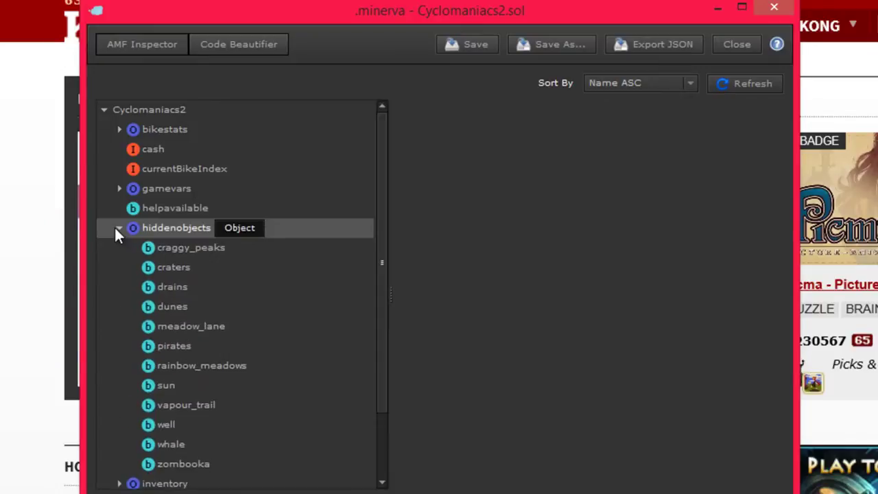
Set the craggy_peaks value in hiddenobjects to True and collapse the group.
left_click(148, 243)
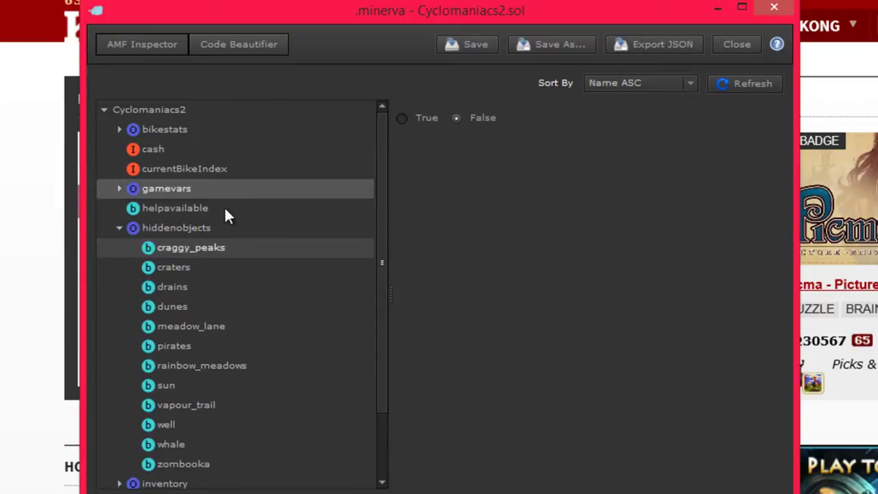
left_click(403, 117)
left_click(120, 227)
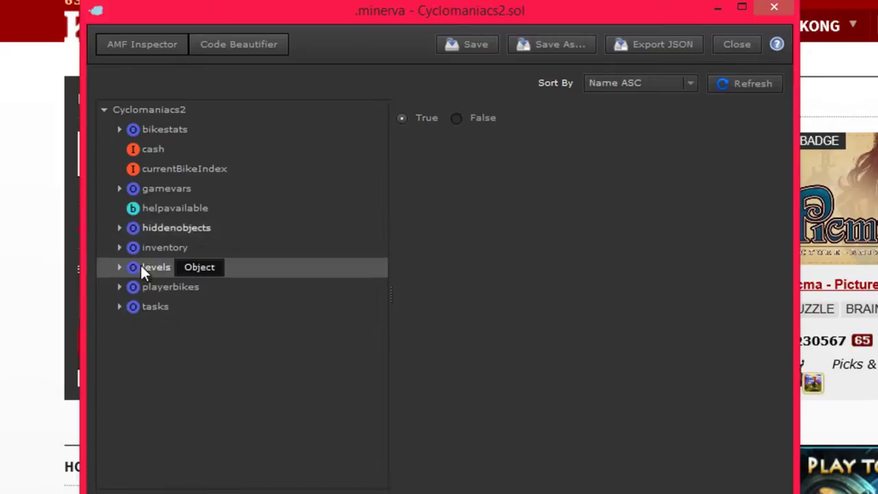
Set the bazooka value in inventory to True, collapse the group and save Cyclomaniacs2.sol.
left_click(117, 248)
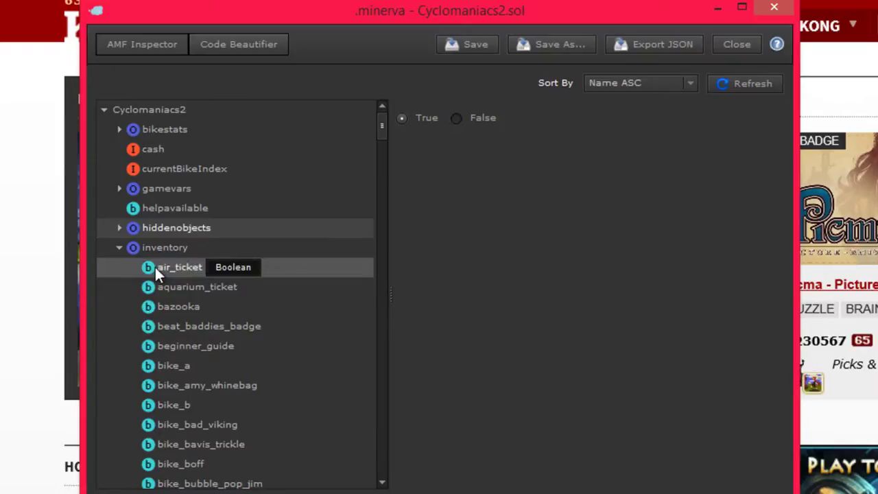
left_click(178, 299)
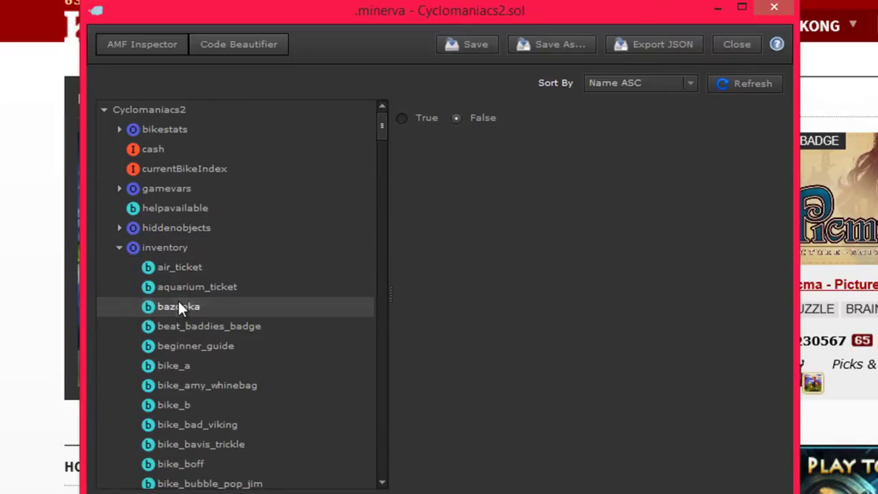
left_click(402, 118)
left_click(119, 248)
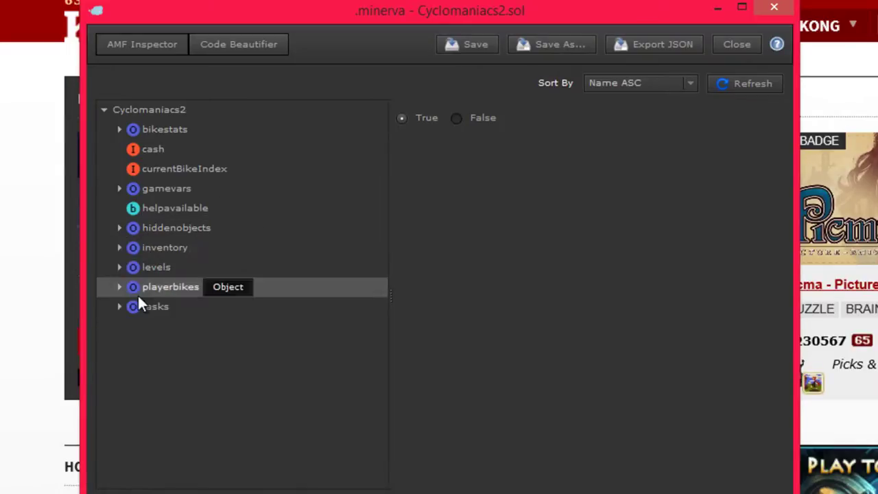
left_click(485, 50)
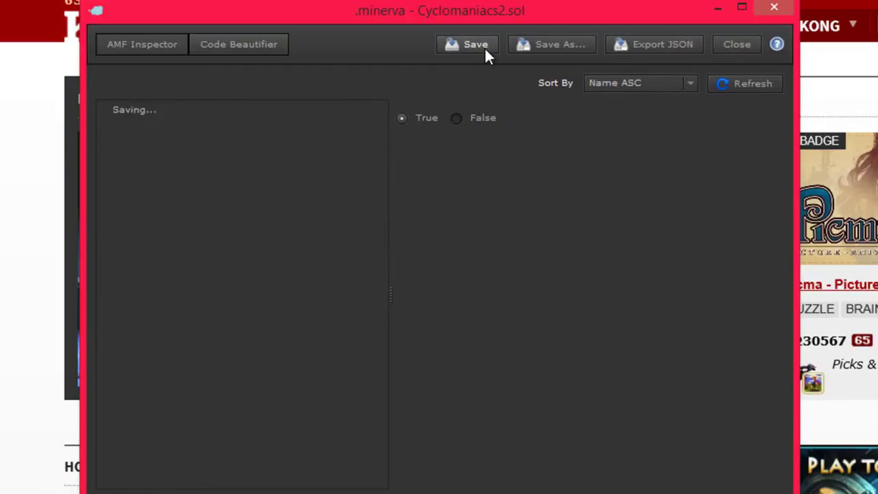
Switch to the browser showing Kongregate and reopen the CycloManiacs 2 page from today's browsing history.
left_click(741, 8)
left_click(658, 33)
mouse_move(583, 101)
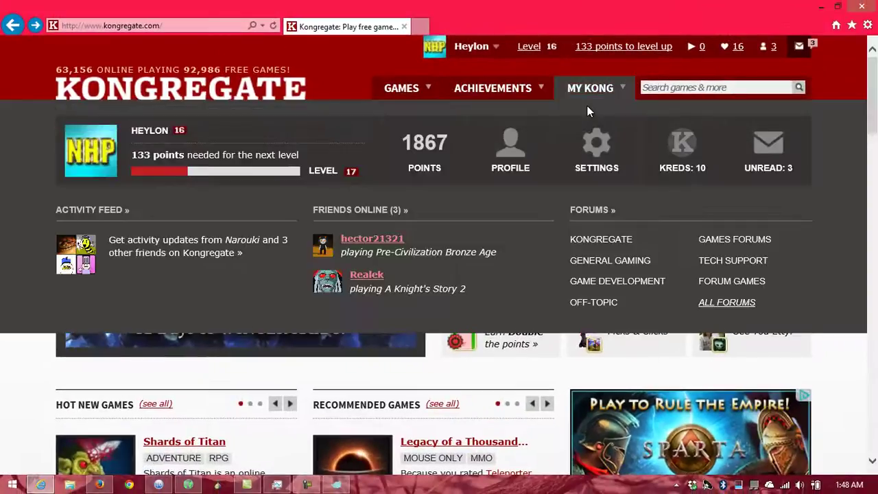
key("ctrl+h")
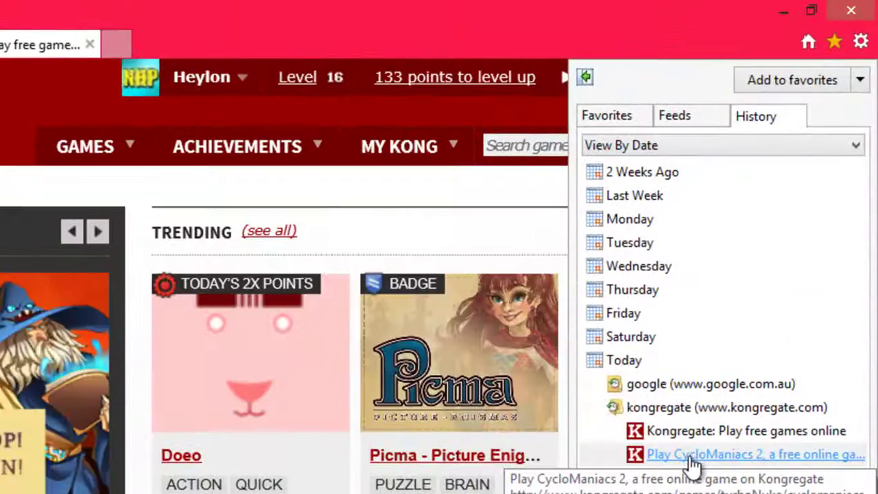
left_click(693, 459)
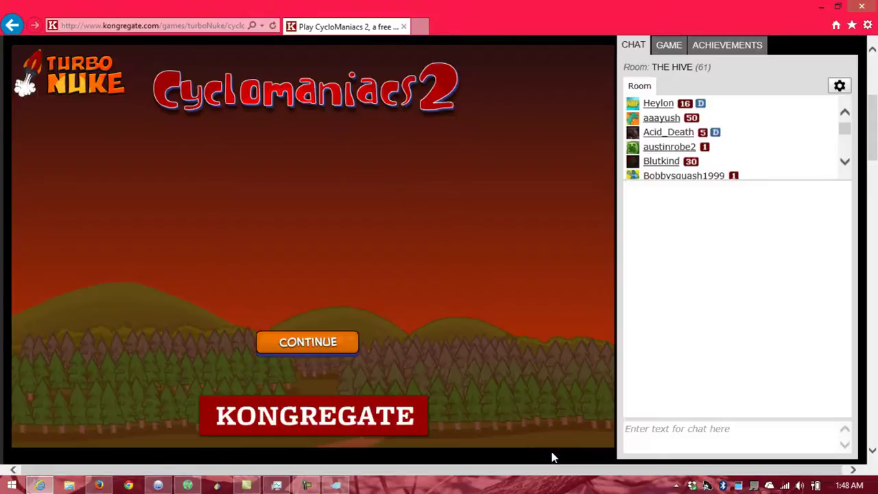
Enter the loaded CycloManiacs 2 game and start the Meadow Lane race from the levels map.
left_click(313, 355)
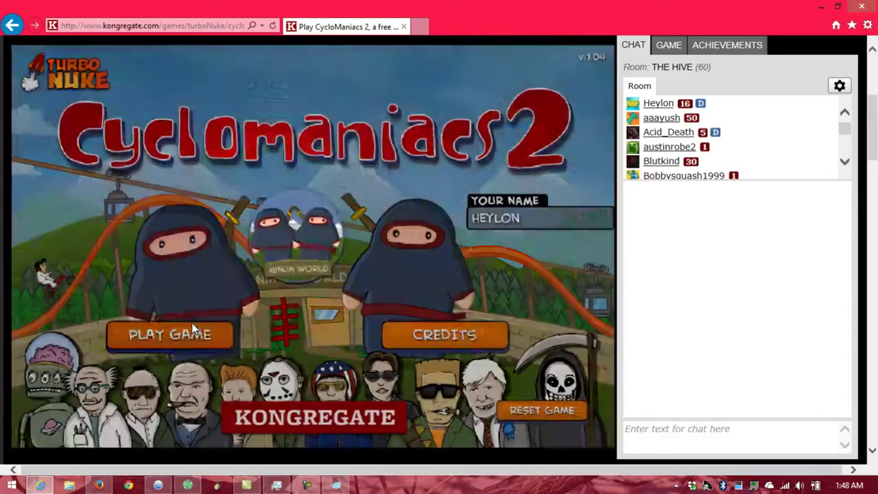
left_click(194, 330)
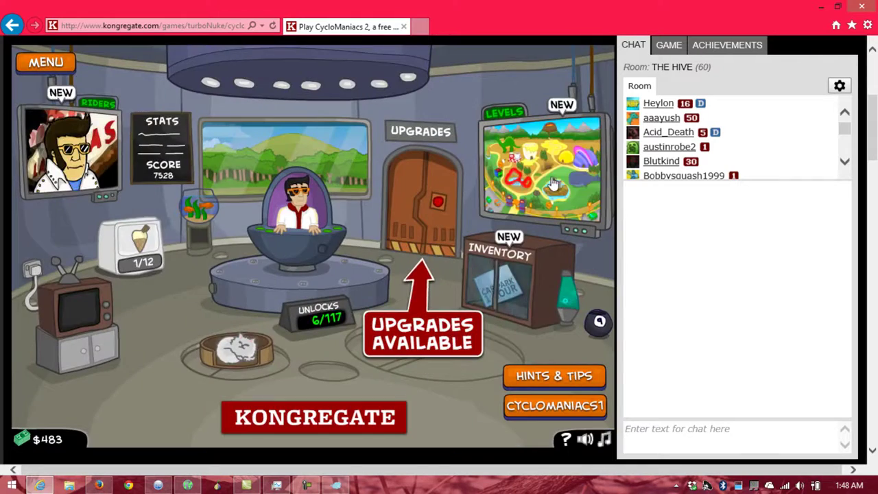
left_click(520, 183)
left_click(405, 281)
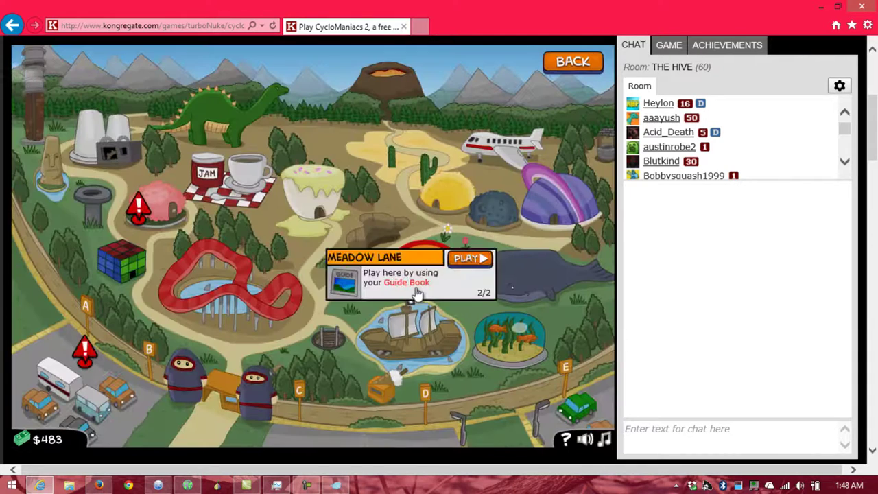
left_click(486, 256)
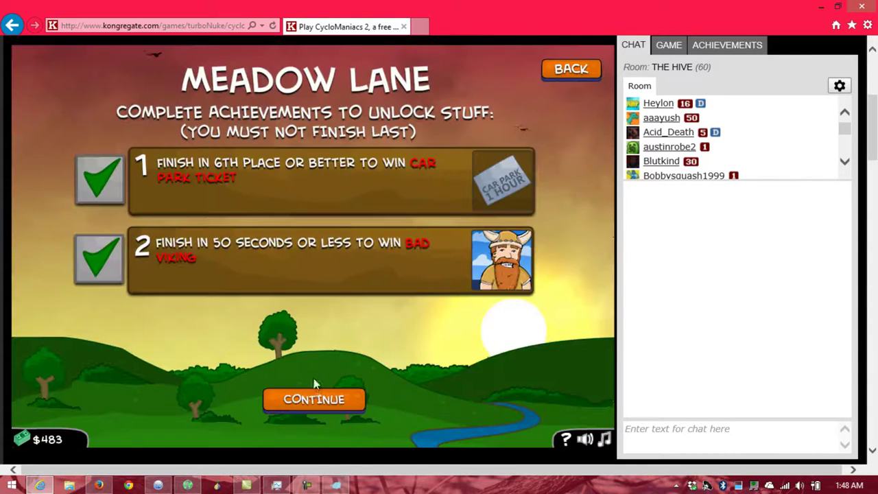
left_click(311, 405)
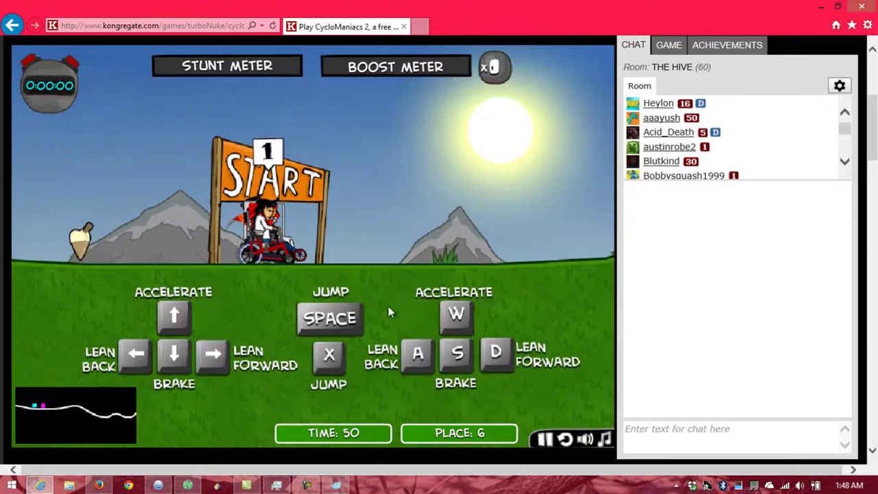
Race the bike through Meadow Lane to the finish, rolling in the air and jumping along the way.
key("Up")
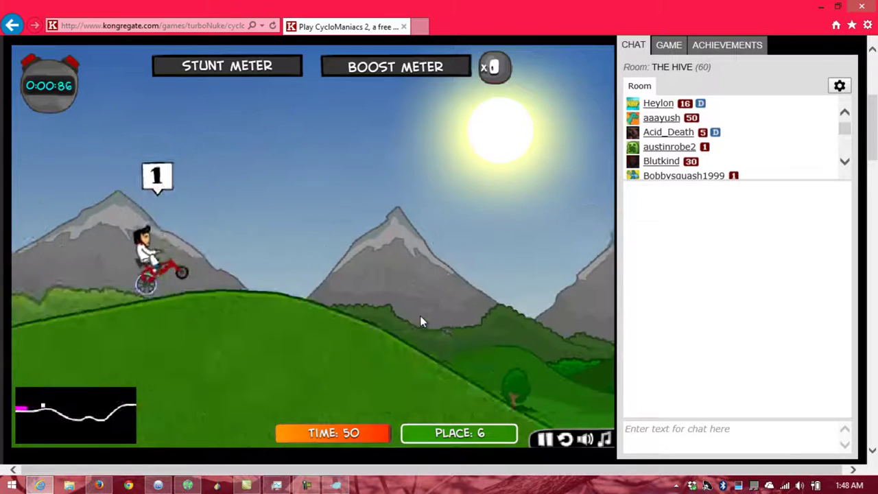
key("Up")
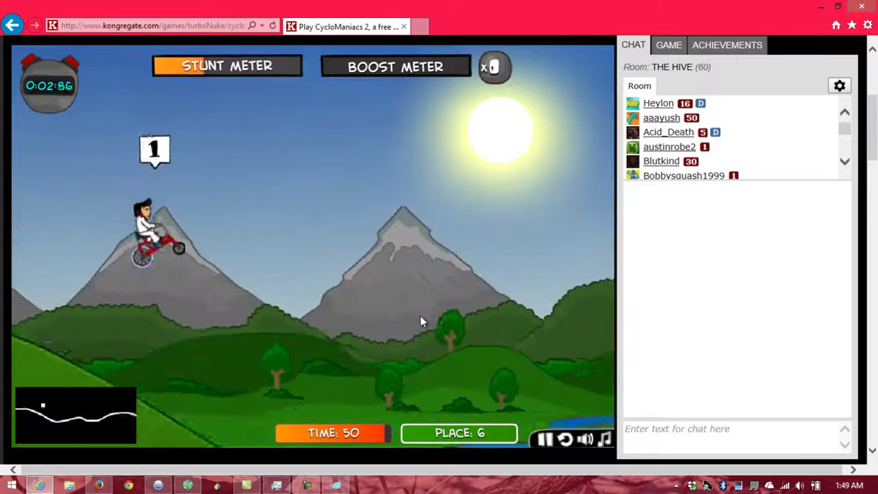
key("Up")
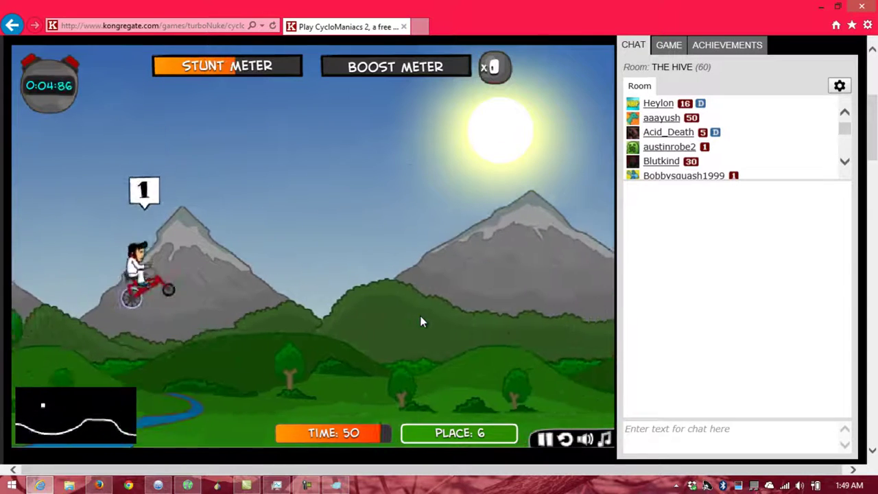
key("Up")
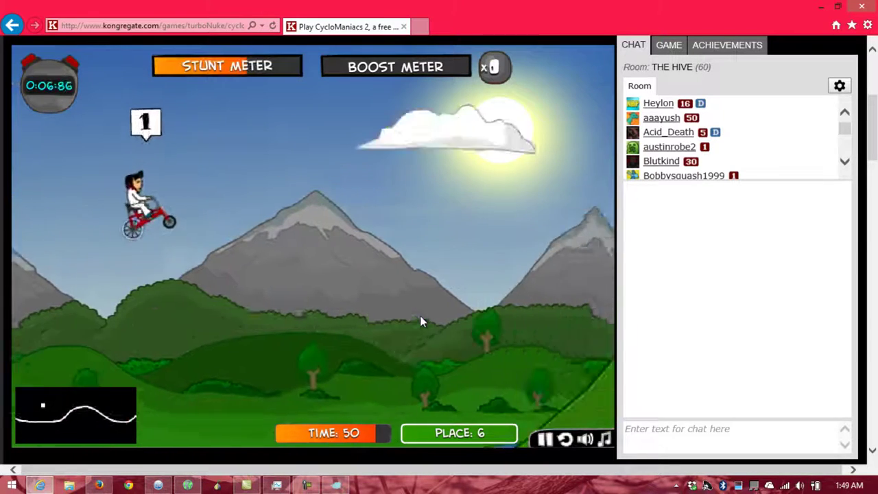
key("Right")
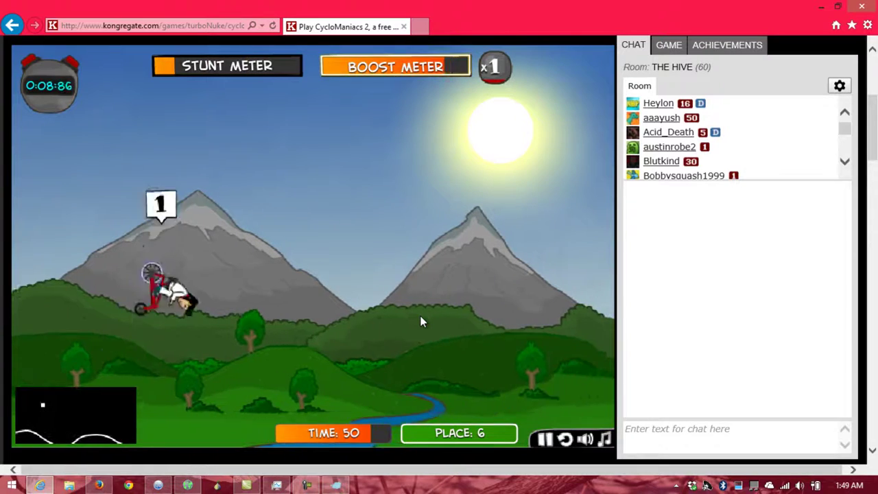
key("Up")
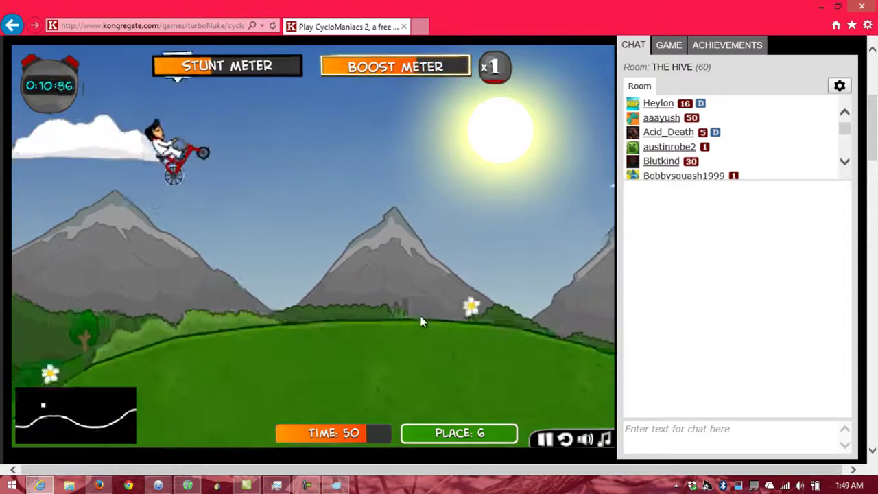
key("Up")
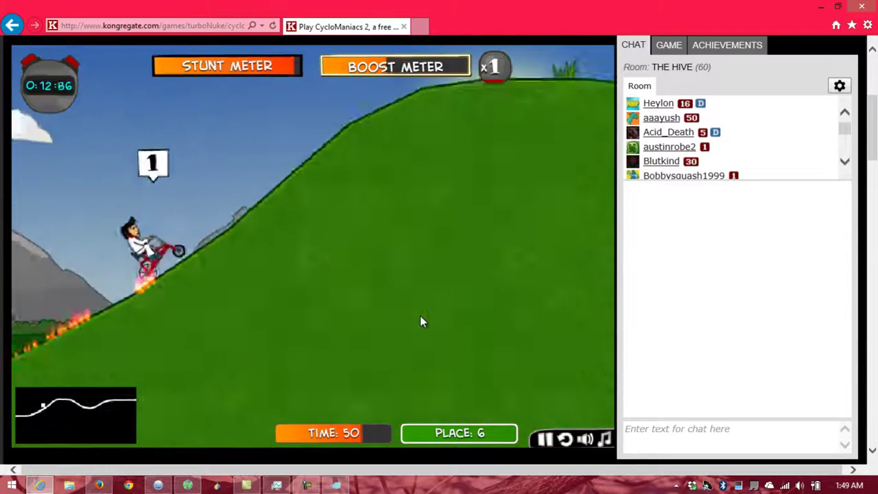
key("Up")
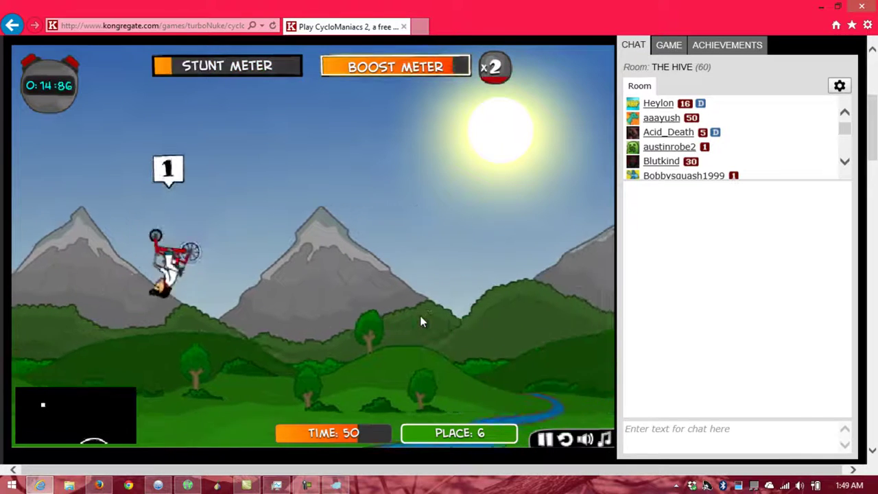
key("Up")
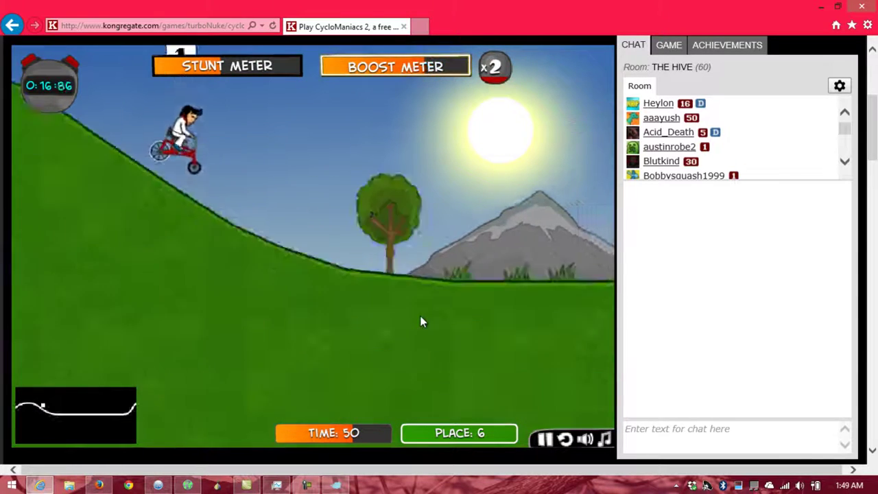
key("x")
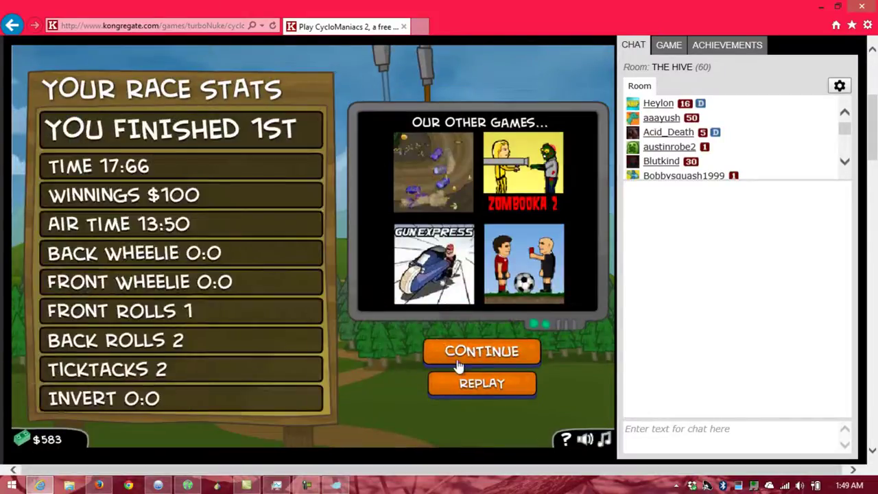
Continue past the Meadow Lane race stats and start the race at The Car Park from the levels map.
left_click(459, 365)
left_click(488, 177)
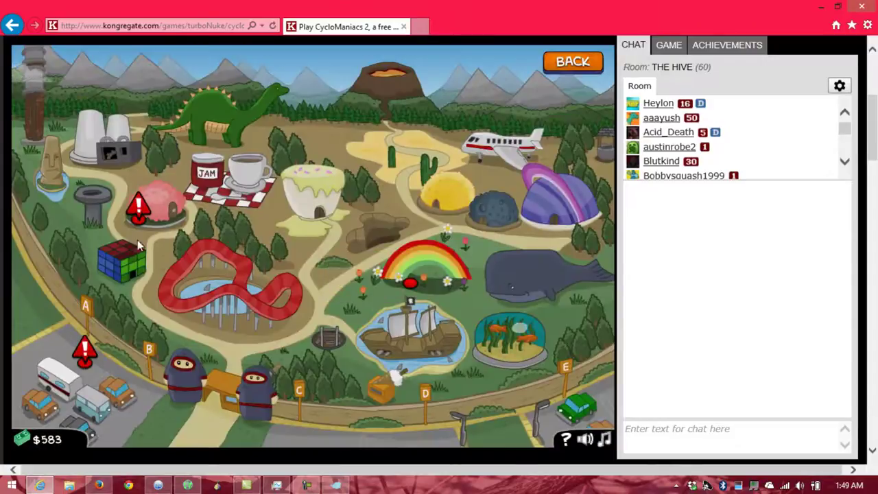
mouse_move(80, 371)
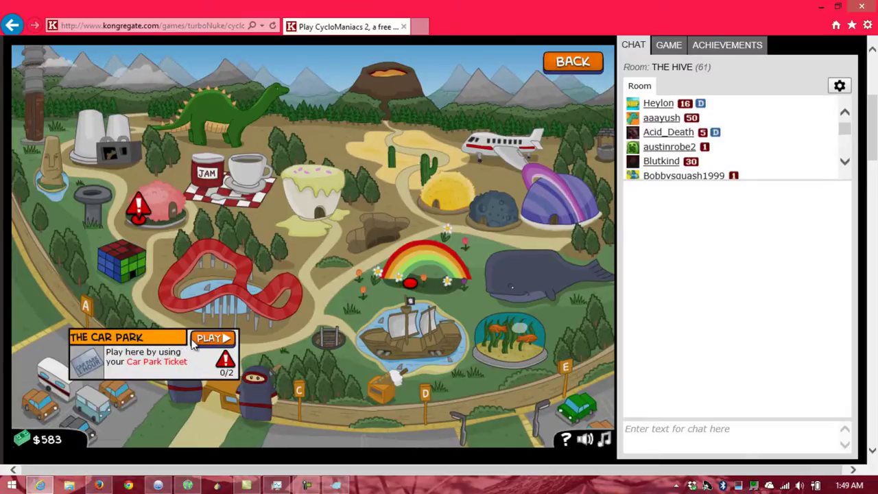
left_click(209, 338)
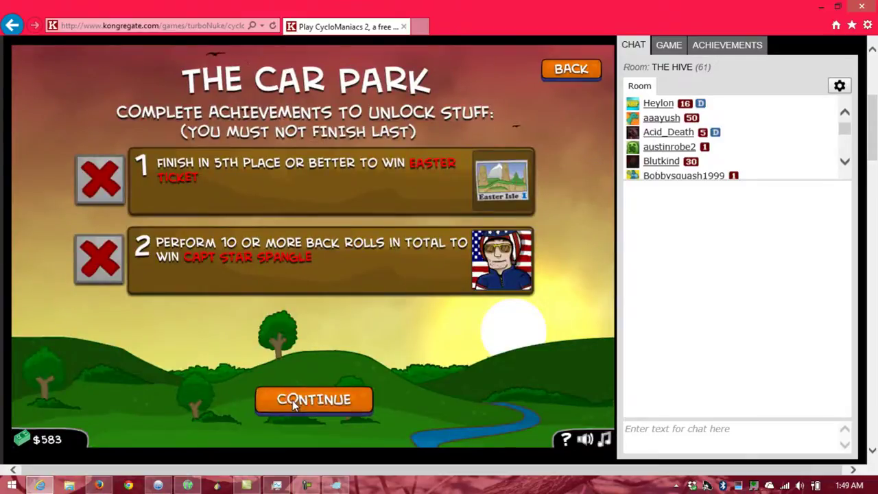
left_click(288, 400)
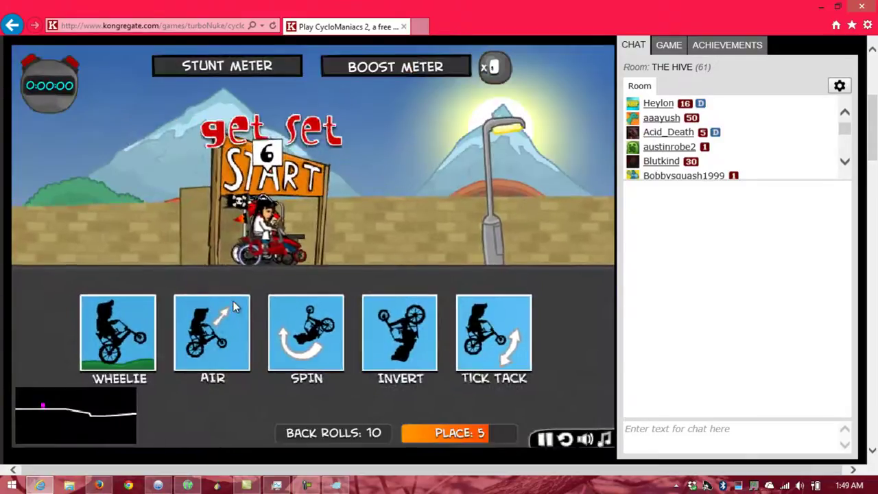
Race the bike through The Car Park to the finish in 5th place or better, performing stunts and jumps along the way.
key("Up")
key("Left")
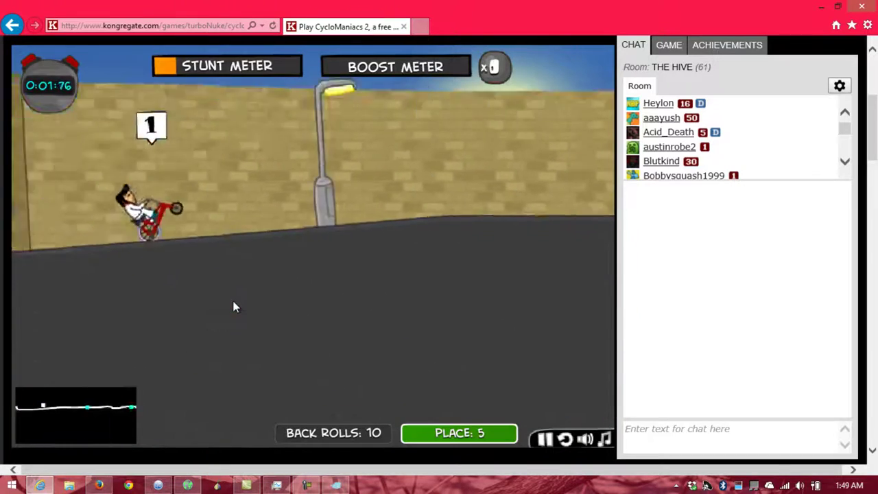
key("Left")
key("Right")
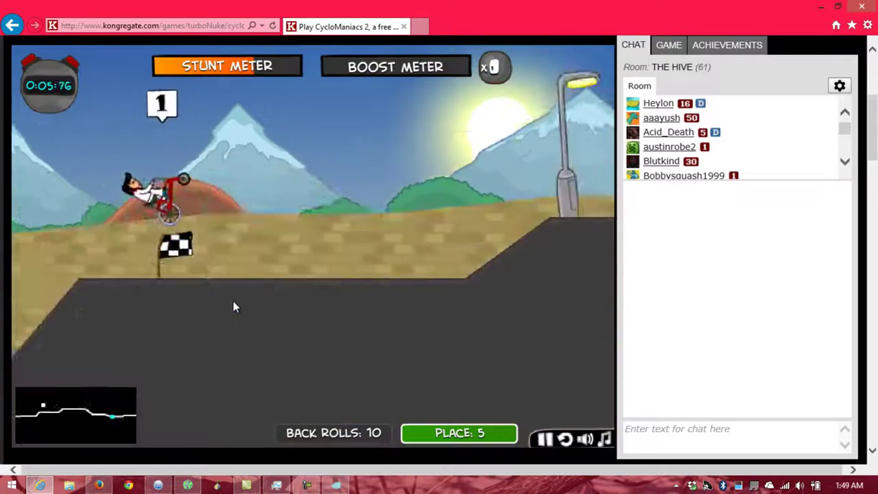
key("Right")
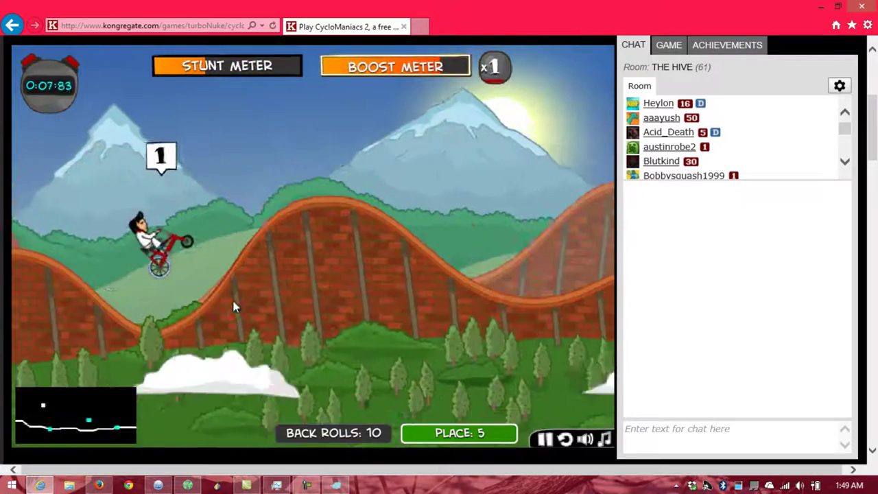
key("Left")
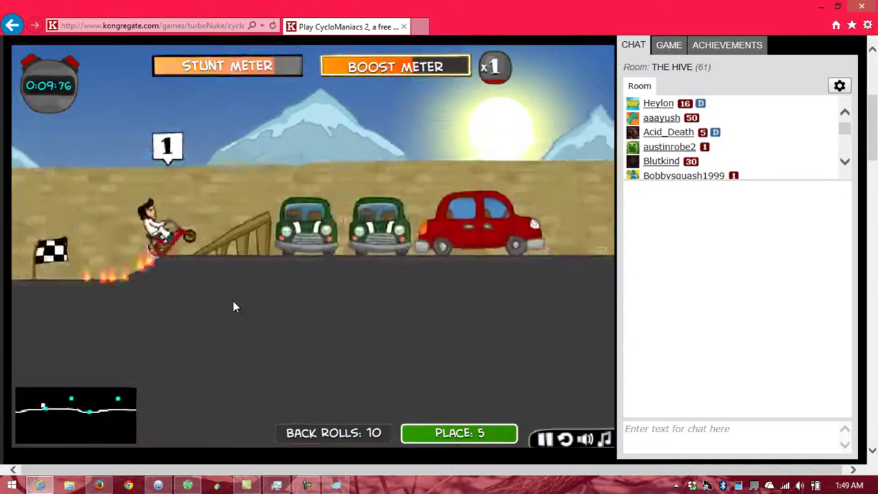
key("Left")
key("Up")
key("Up")
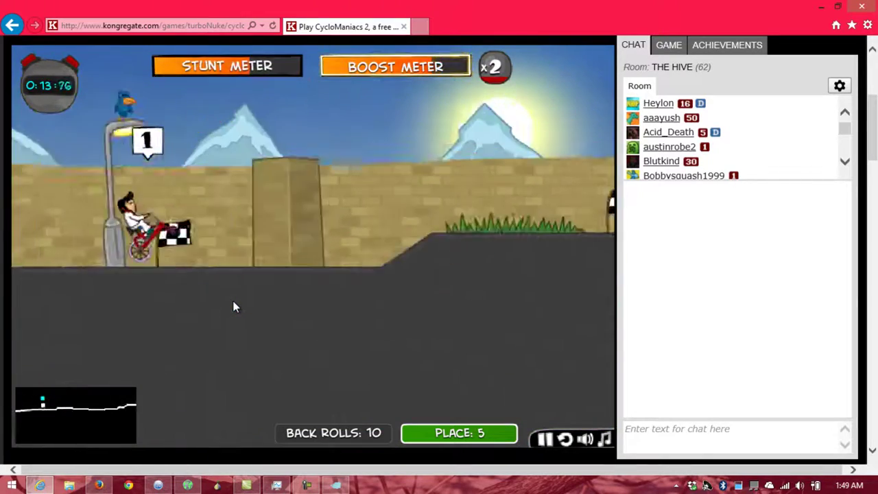
key("Up")
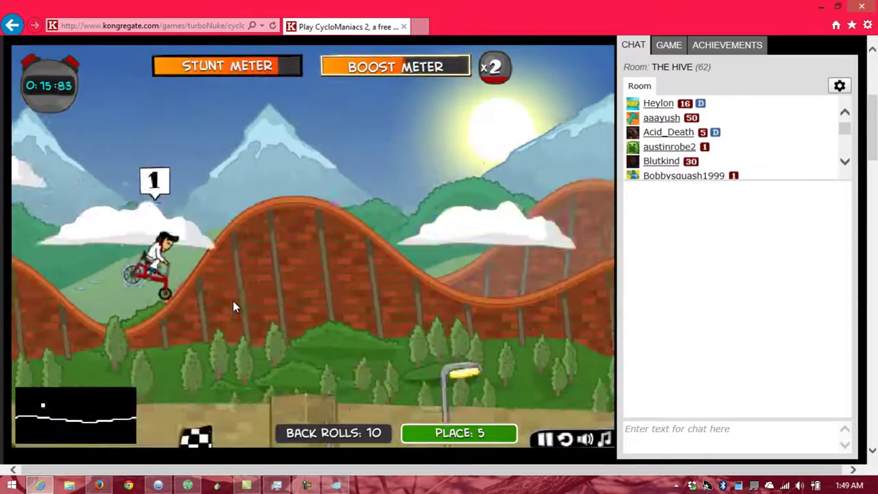
key("Up")
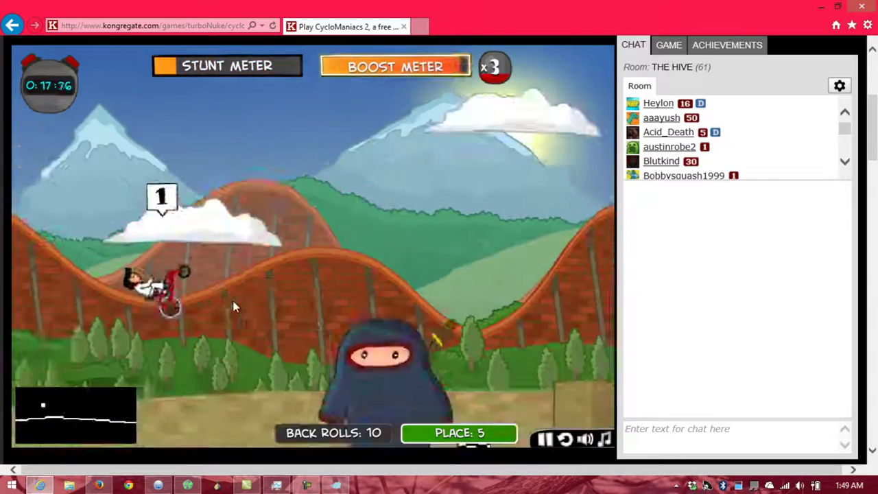
key("Up")
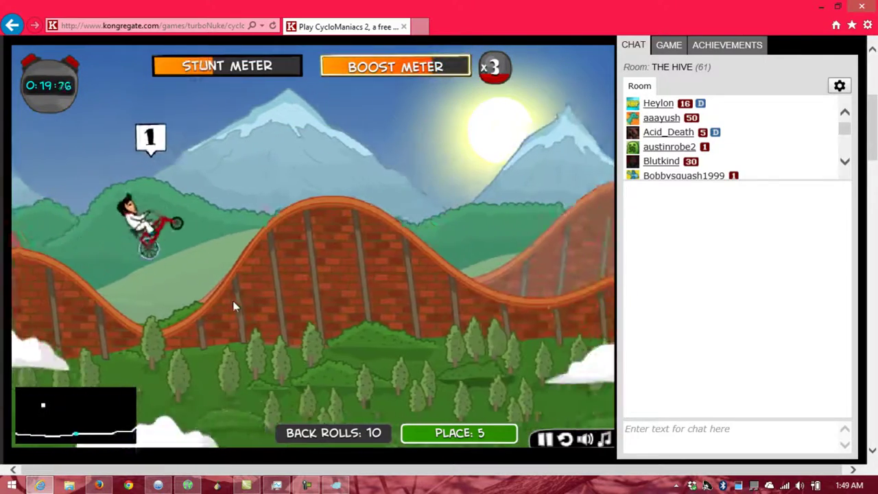
key("Up")
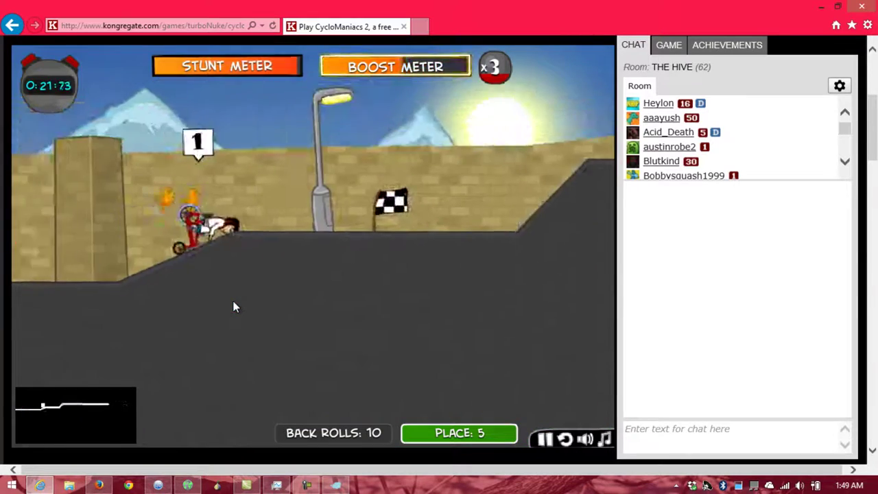
key("Up")
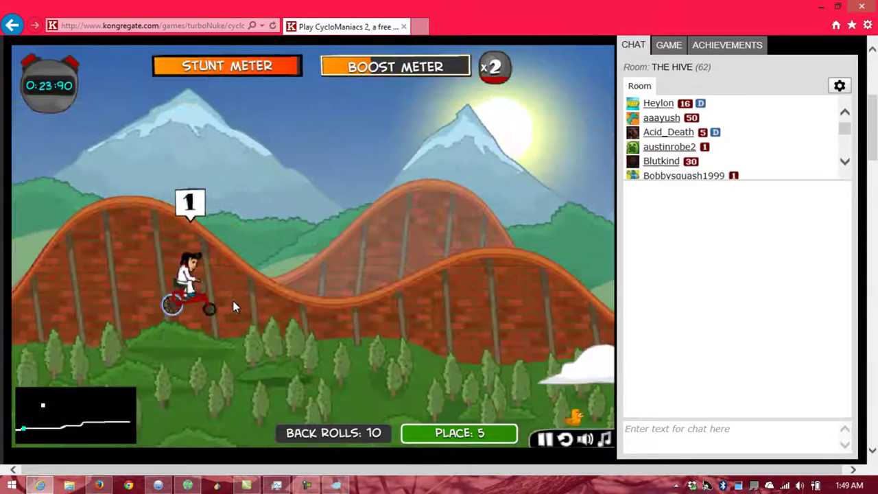
key("Up")
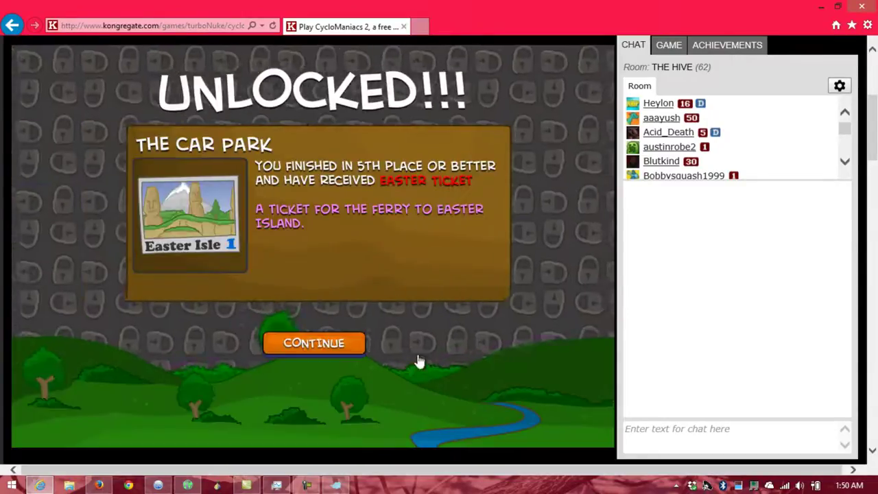
Dismiss the Easter Ticket unlock, replay The Car Park race, and complete its 10 back rolls by spinning backwards during jumps.
left_click(332, 344)
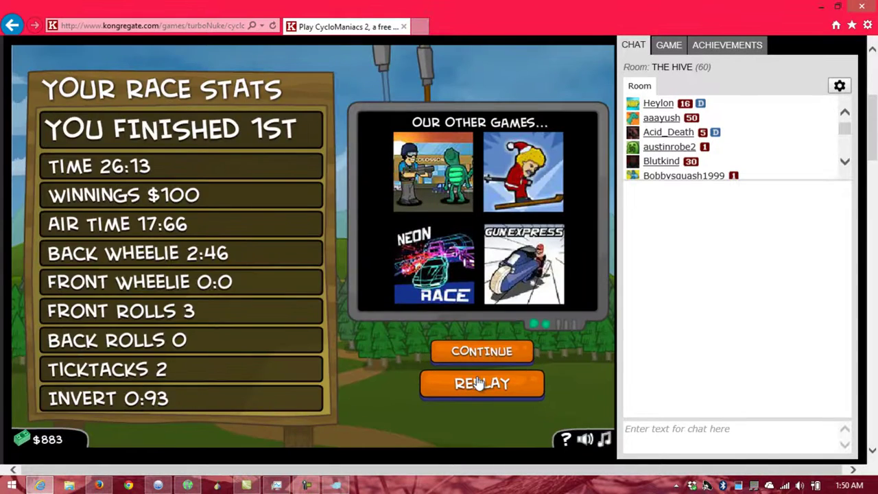
left_click(481, 383)
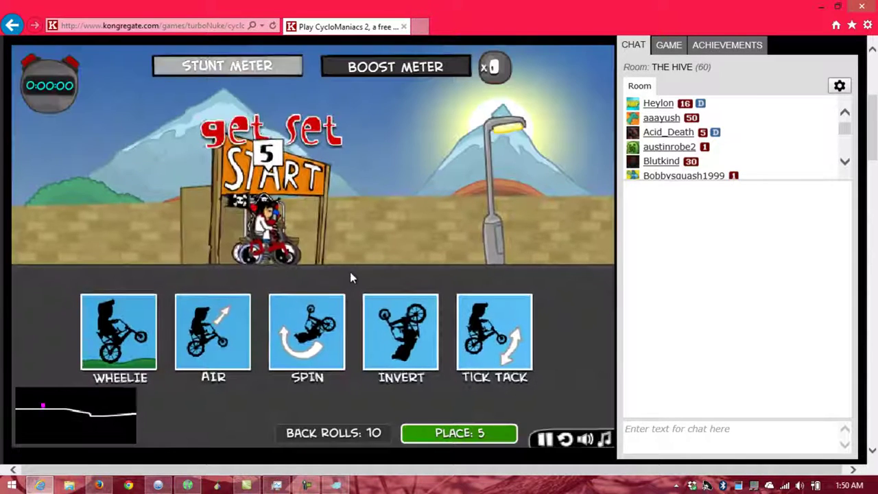
key("Up")
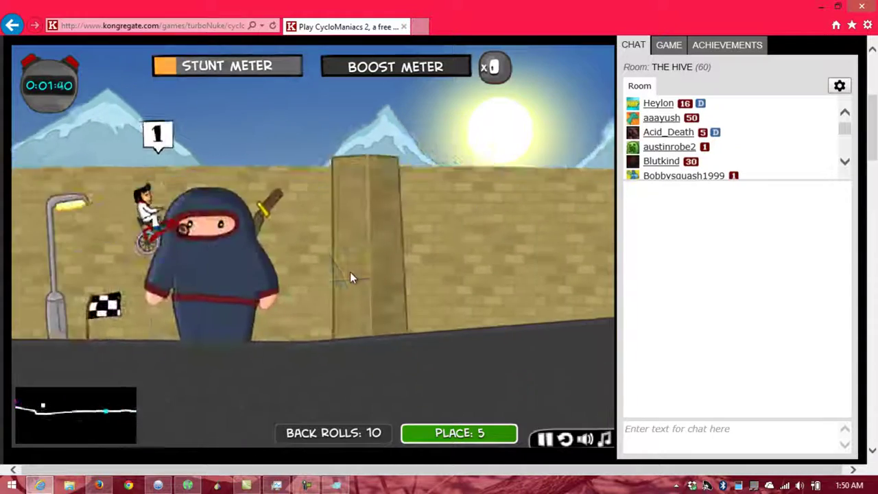
key("Left")
key("Left")
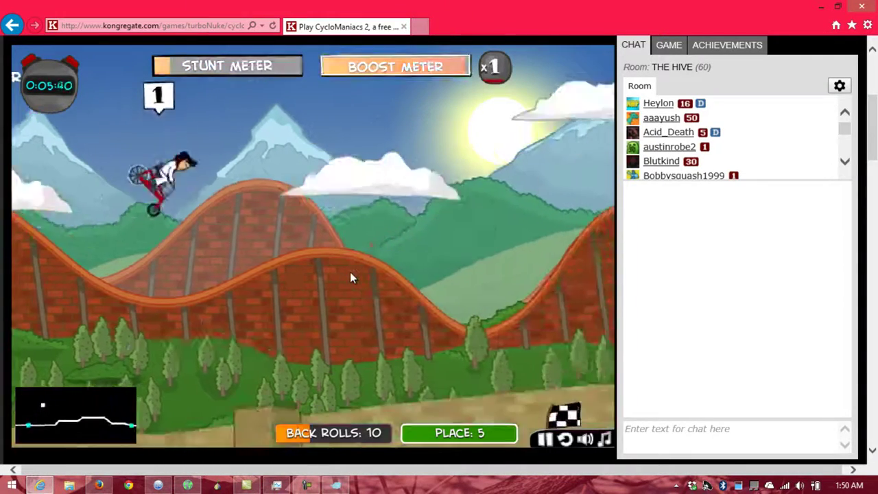
key("x")
key("Left")
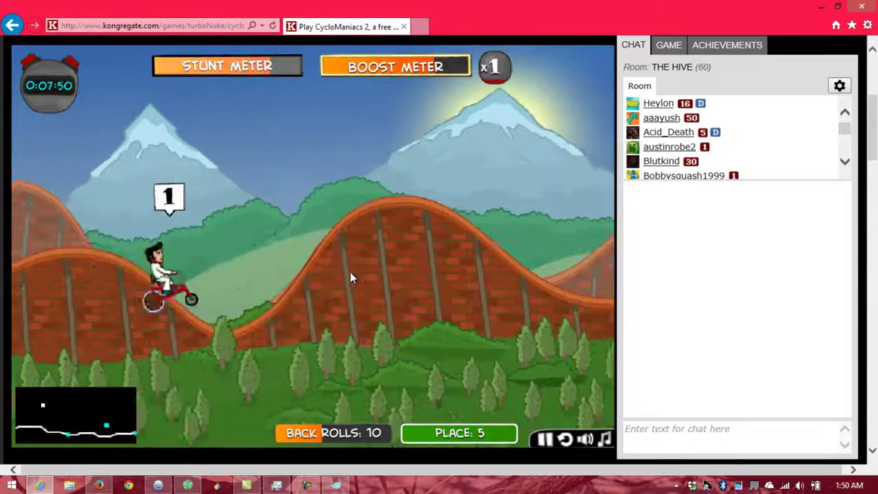
key("Left")
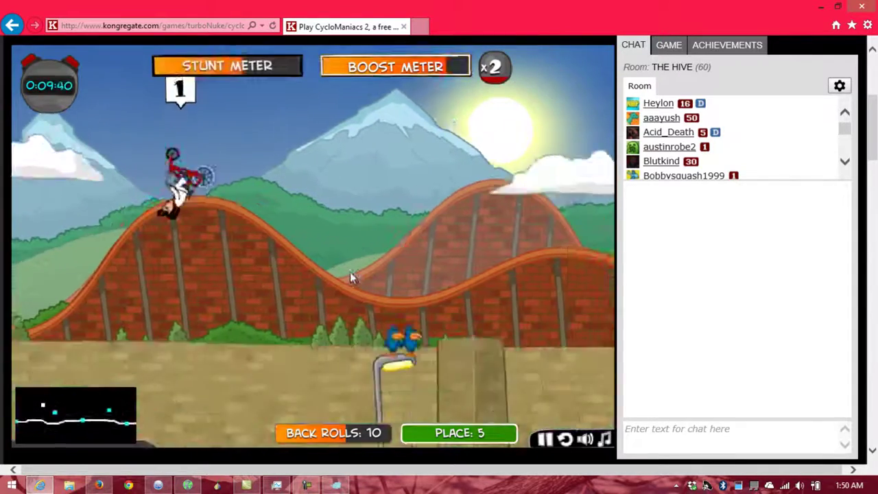
key("Up")
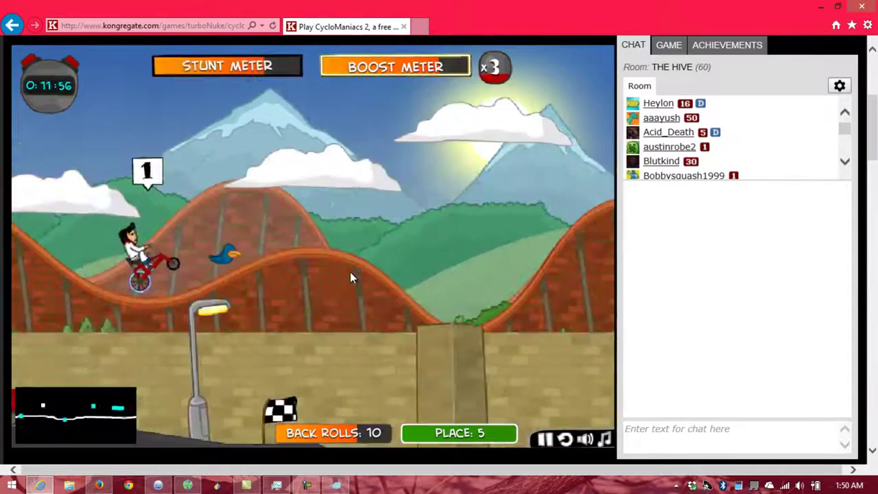
key("Left")
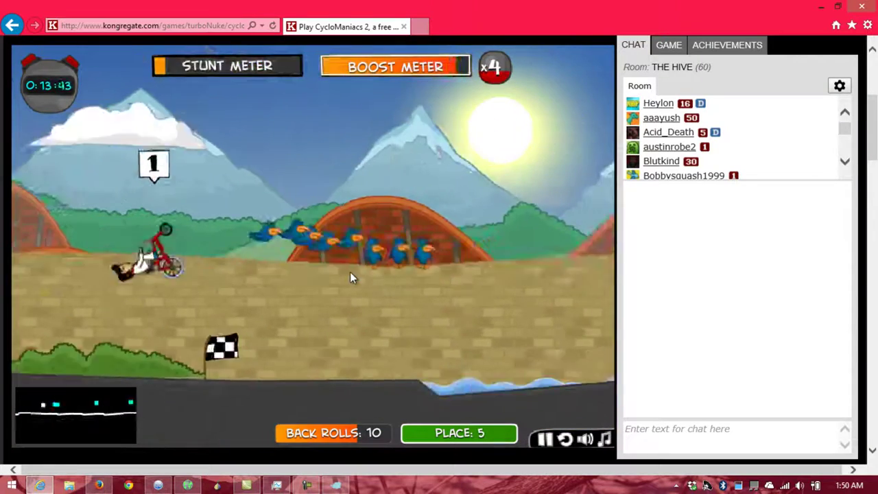
key("Up")
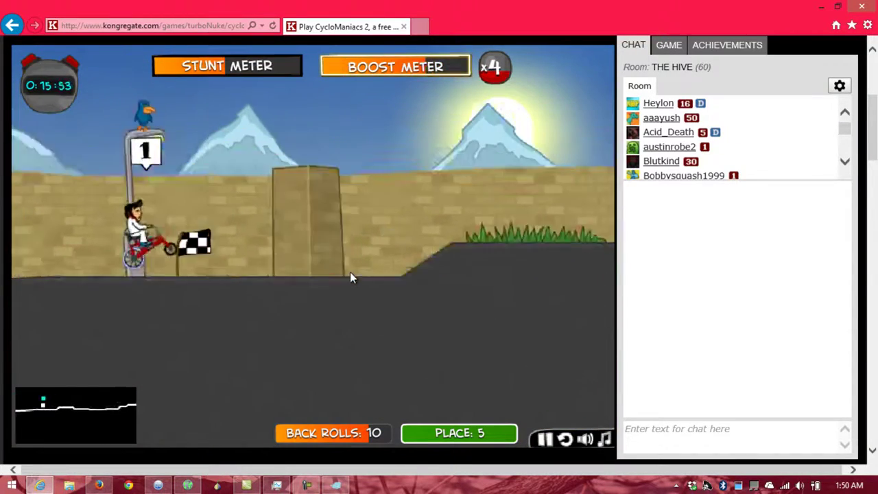
key("Left")
key("x")
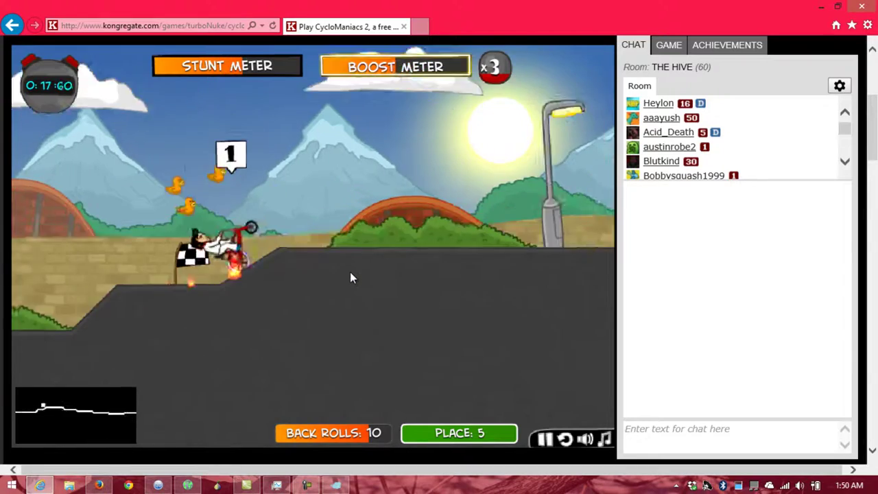
key("Up")
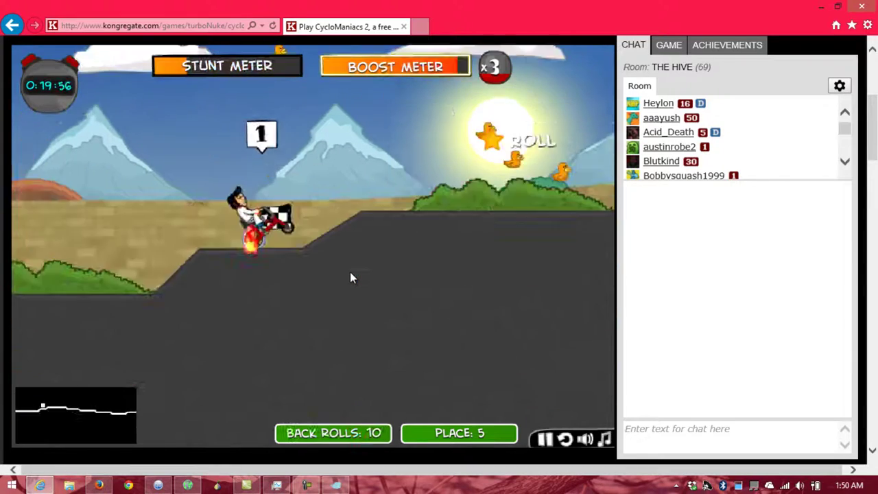
Ride the rest of The Car Park track towards the finish, accelerating over the remaining ramps.
key("Up")
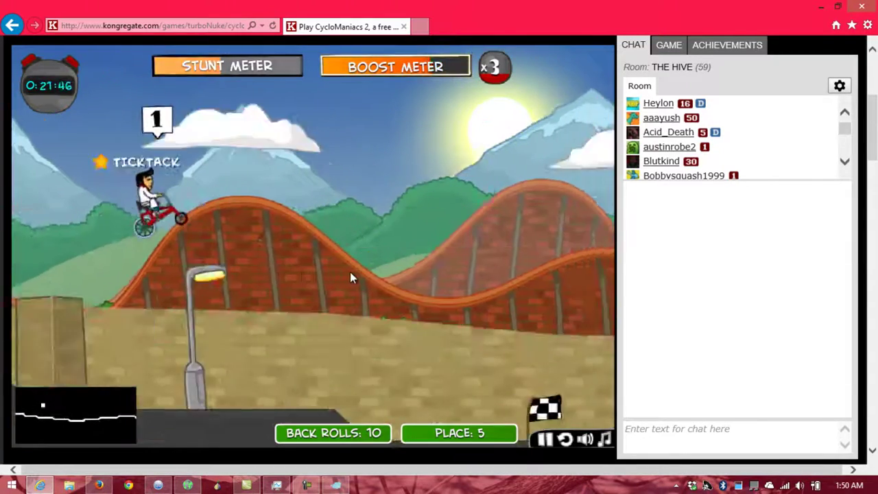
key("Up")
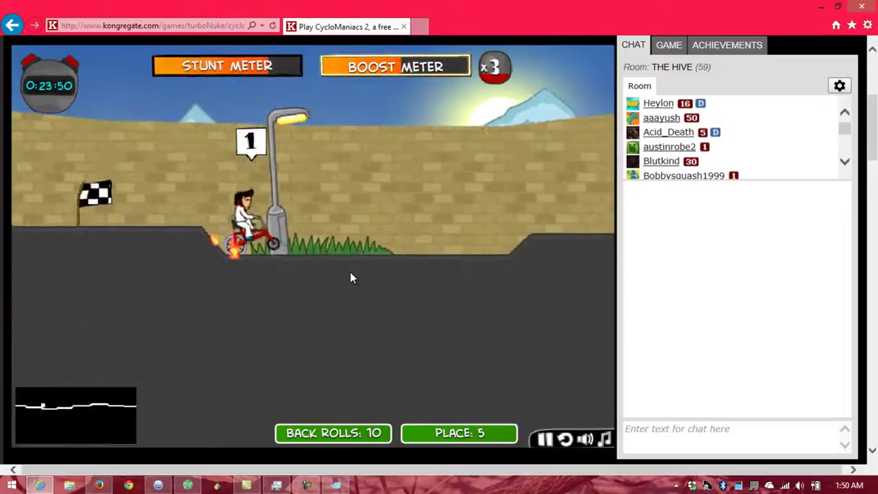
key("Up")
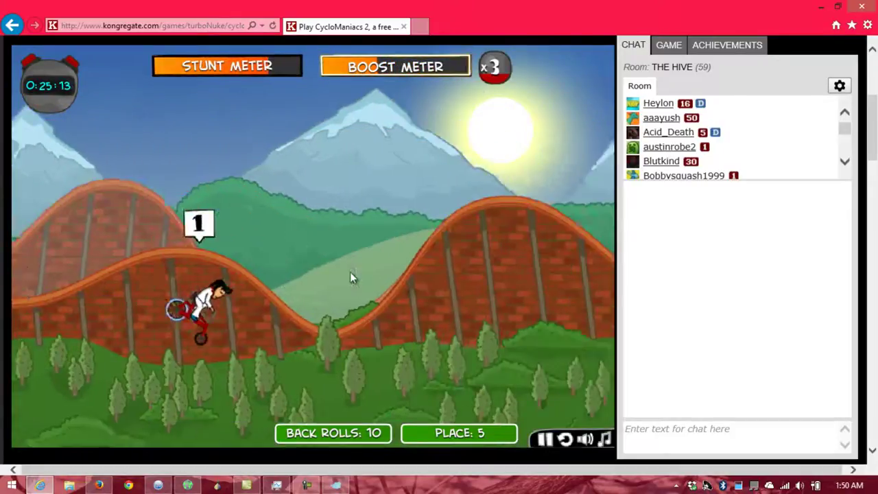